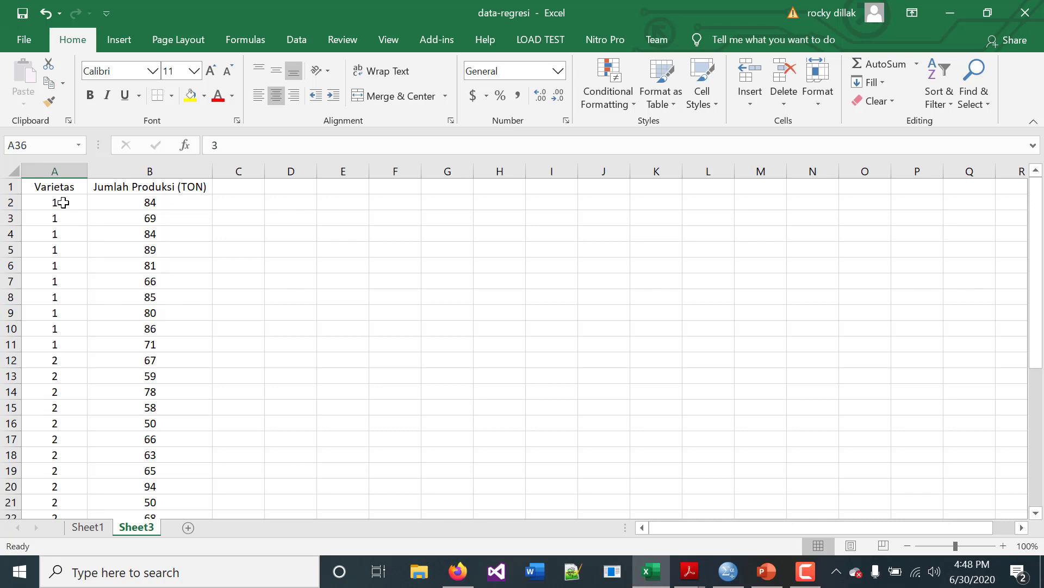
Look through the Varietas and Jumlah Produksi (TON) data on Sheet3, from the first row to row 36
left_click(63, 202)
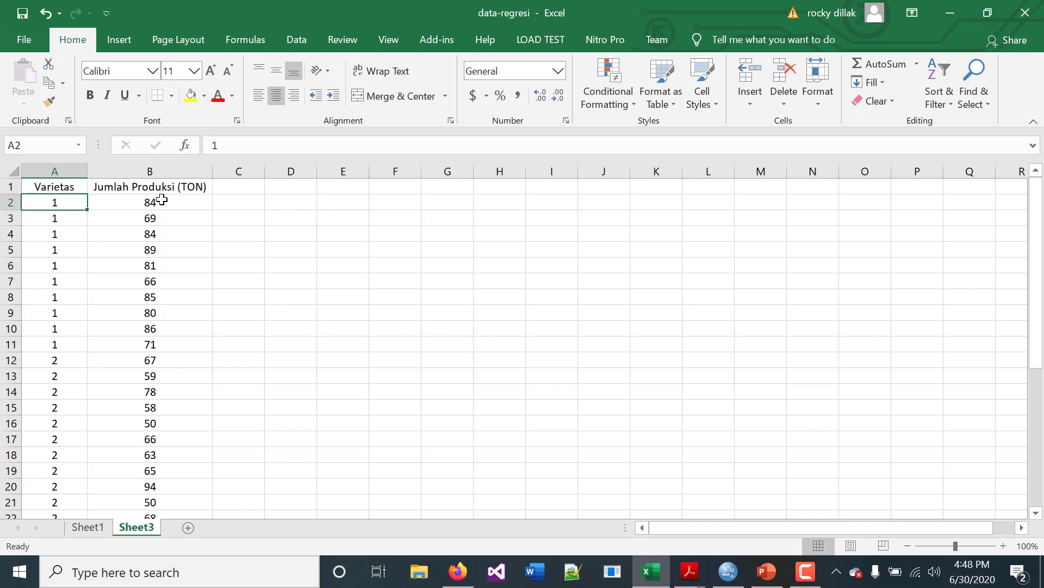
scroll(78, 362, "down", 2)
scroll(74, 333, "down", 5)
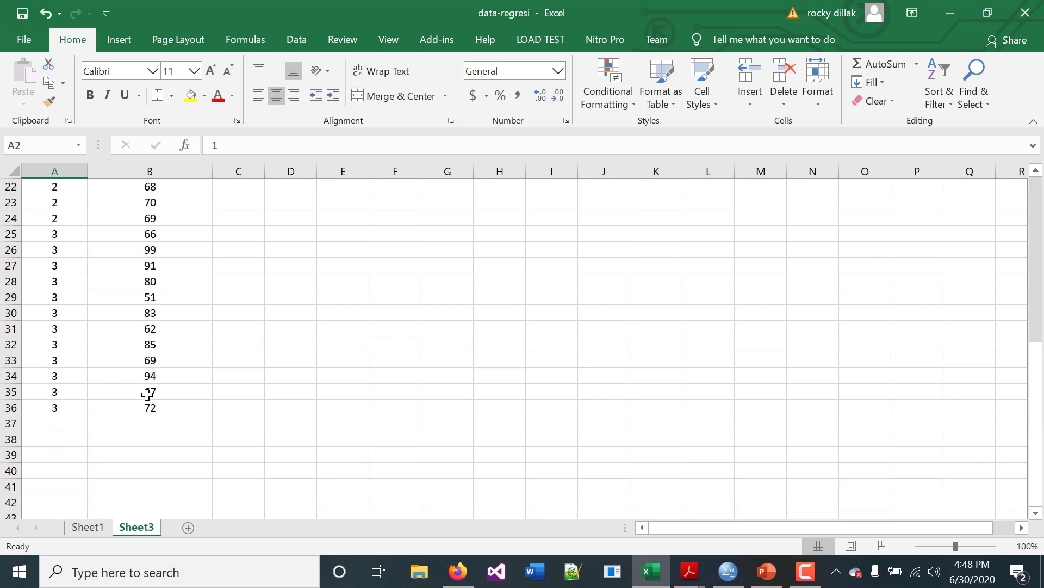
scroll(149, 394, "up", 7)
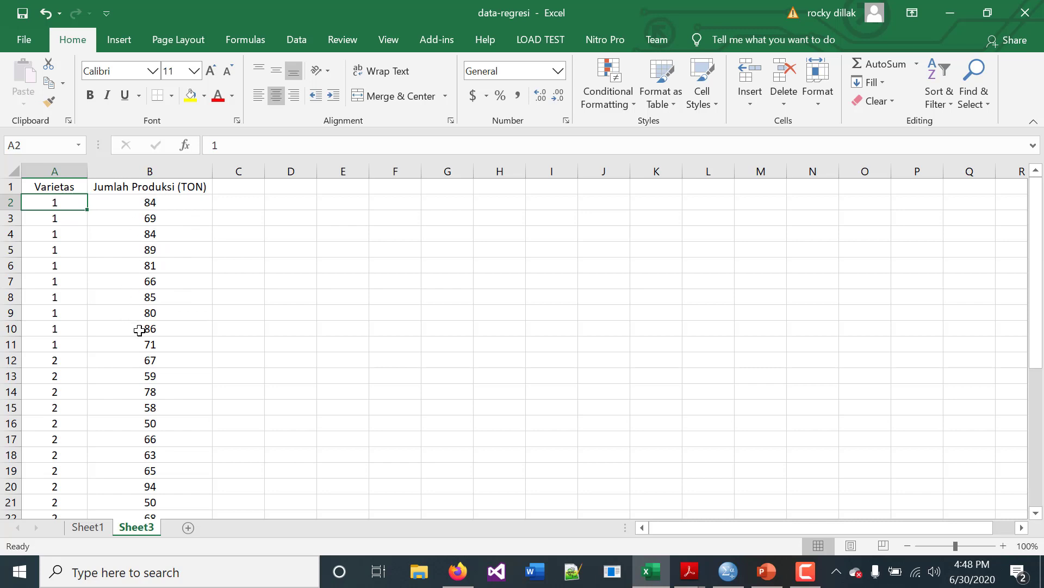
scroll(172, 319, "down", 4)
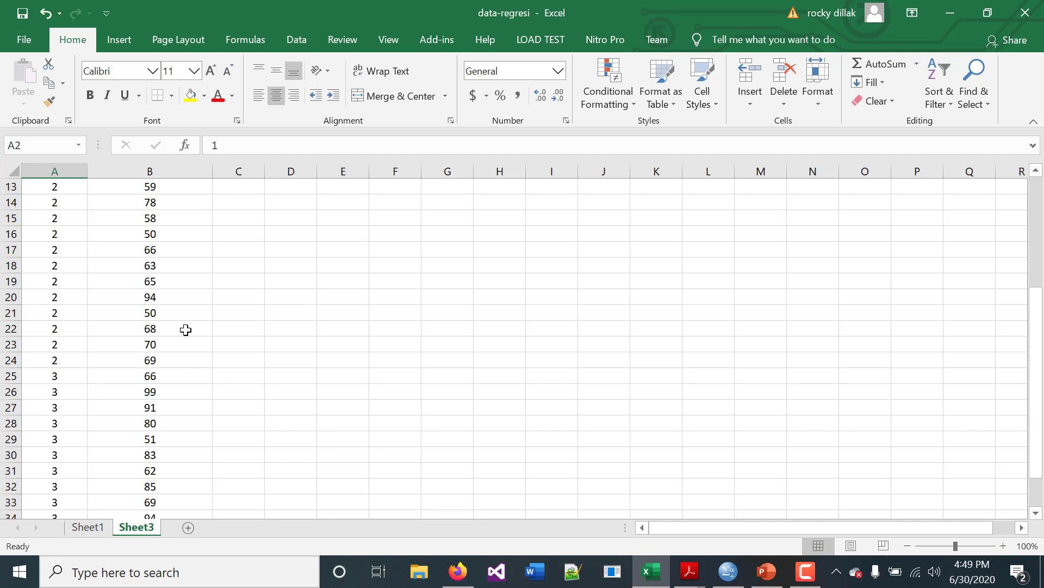
scroll(185, 330, "up", 4)
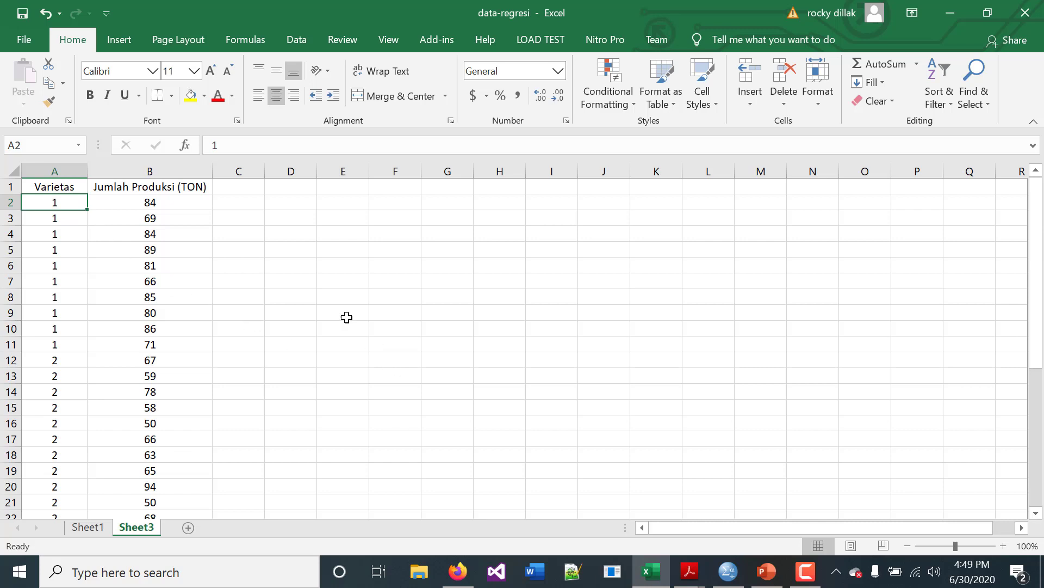
Switch to SPSS Statistics and define a first variable named X with the label VARIETAS PADI
left_click(724, 571)
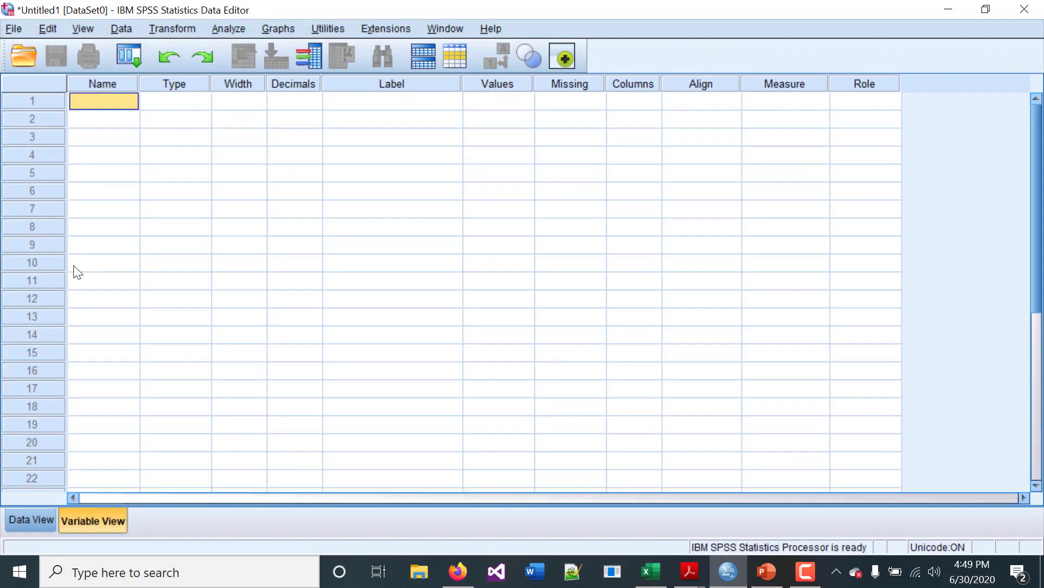
left_click(18, 525)
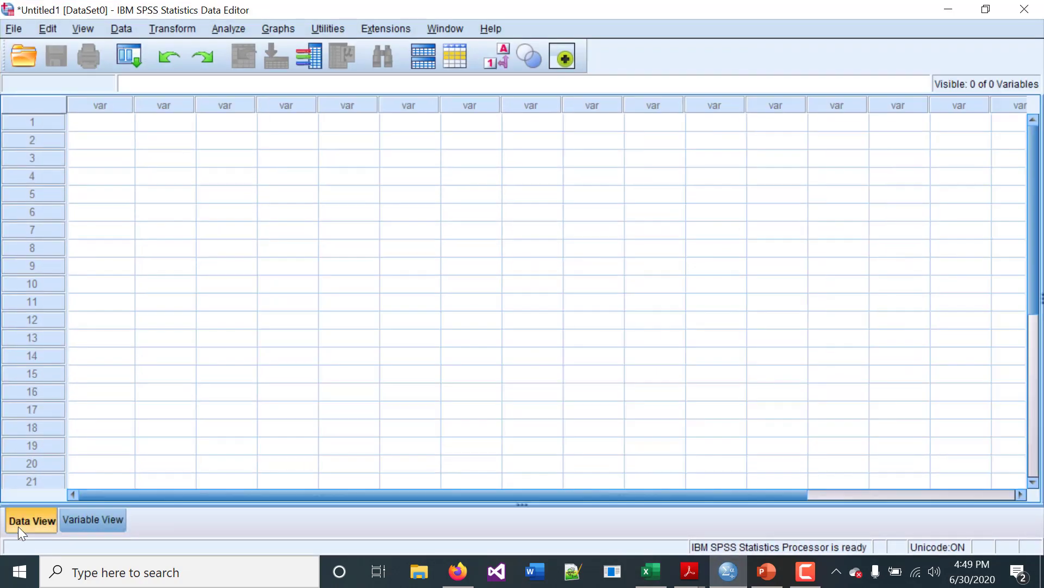
left_click(98, 521)
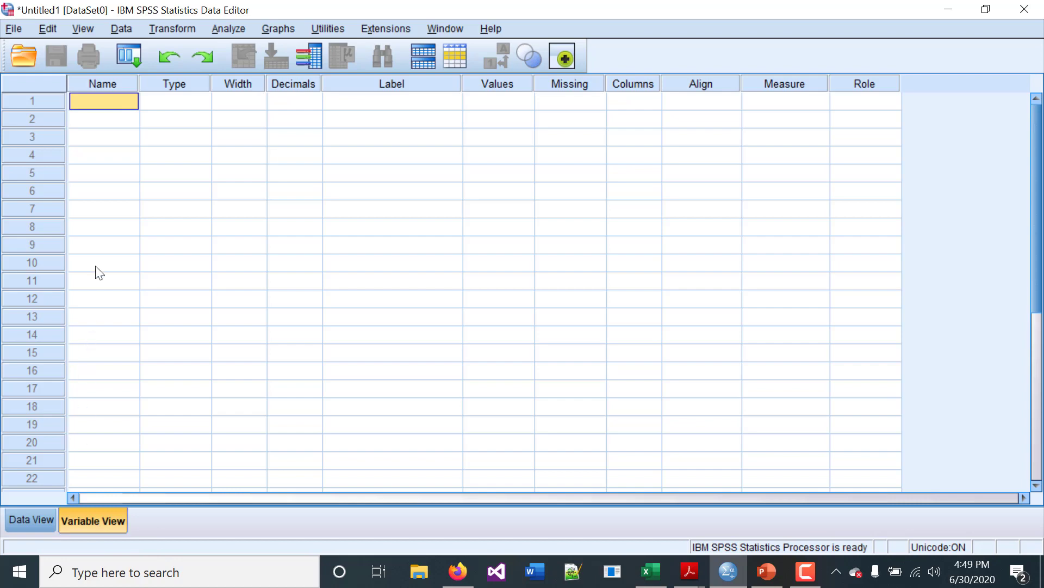
double_click(77, 100)
type("X")
left_click(251, 102)
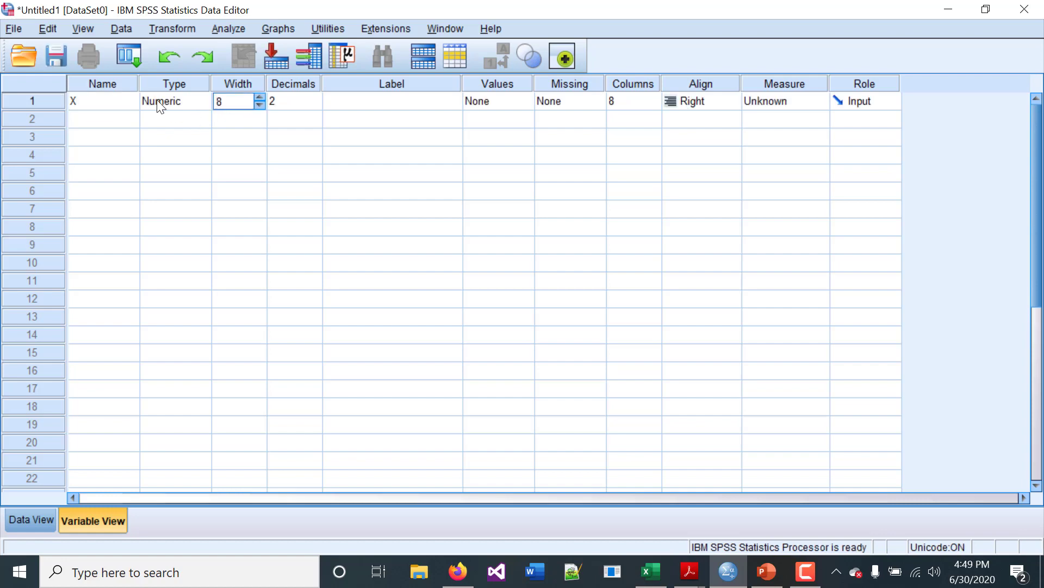
left_click(299, 102)
left_click(374, 102)
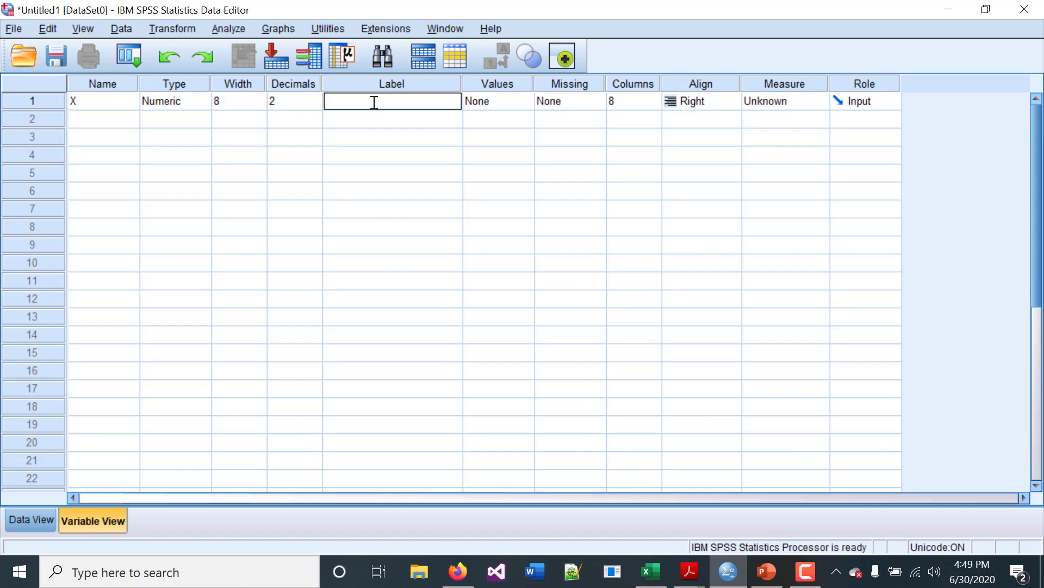
type("VARIETAS PADI")
Define a second variable named Y in row 2, keeping its numeric type
left_click(112, 119)
left_click(99, 117)
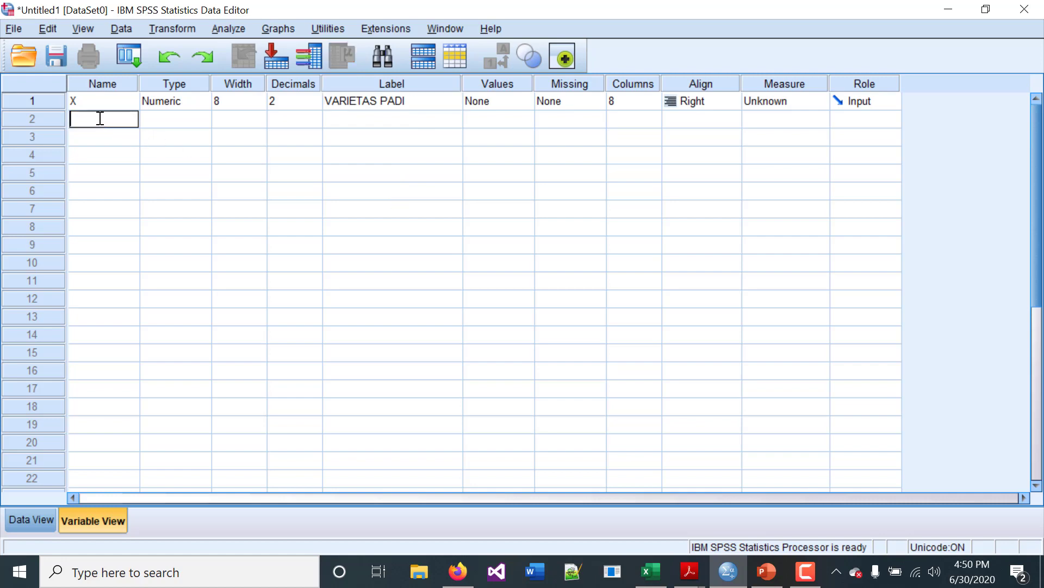
type("Y")
left_click(170, 121)
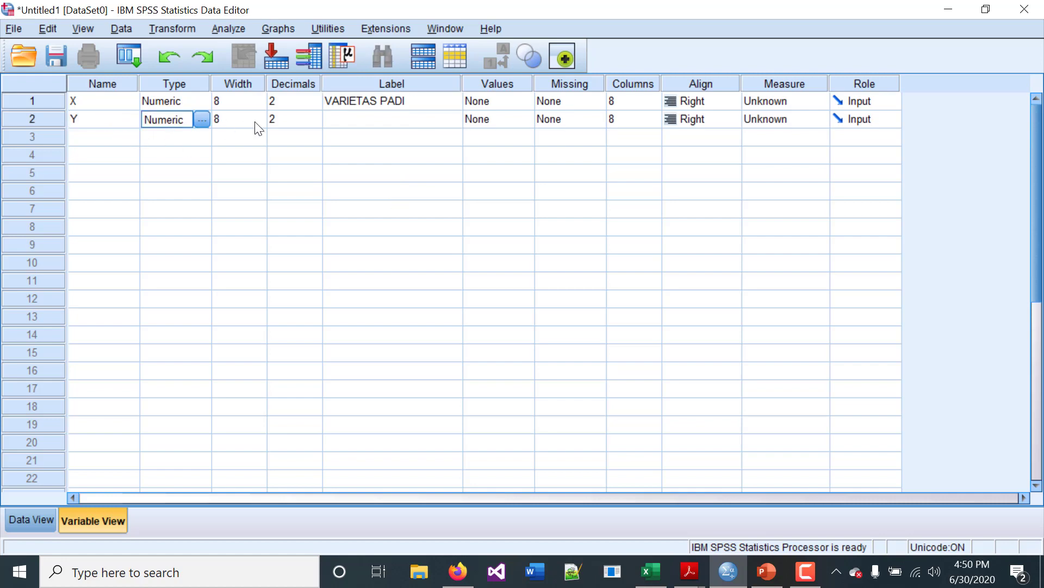
Extend the label of variable X to read VARIETAS PADI (X)
left_click(383, 119)
left_click(381, 119)
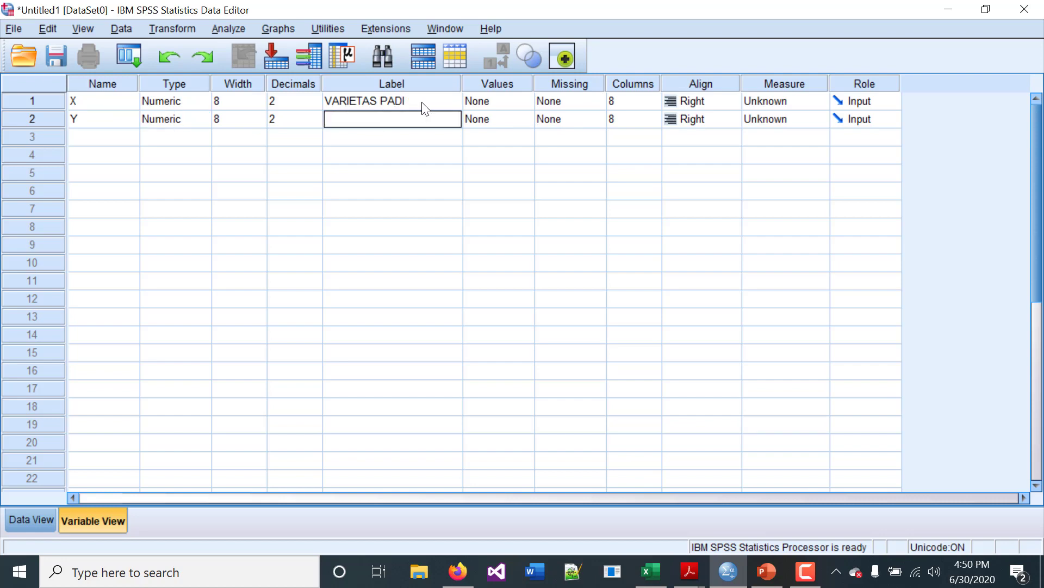
double_click(422, 103)
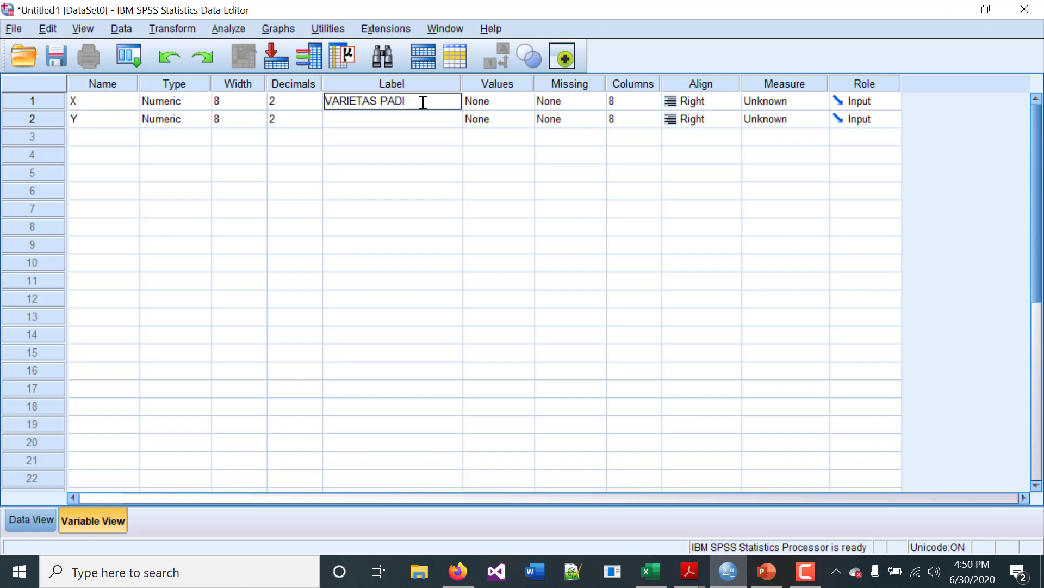
type("(X)")
Label variable Y as JUMLAH PRODUKSI TON (Y)
left_click(379, 117)
left_click(378, 116)
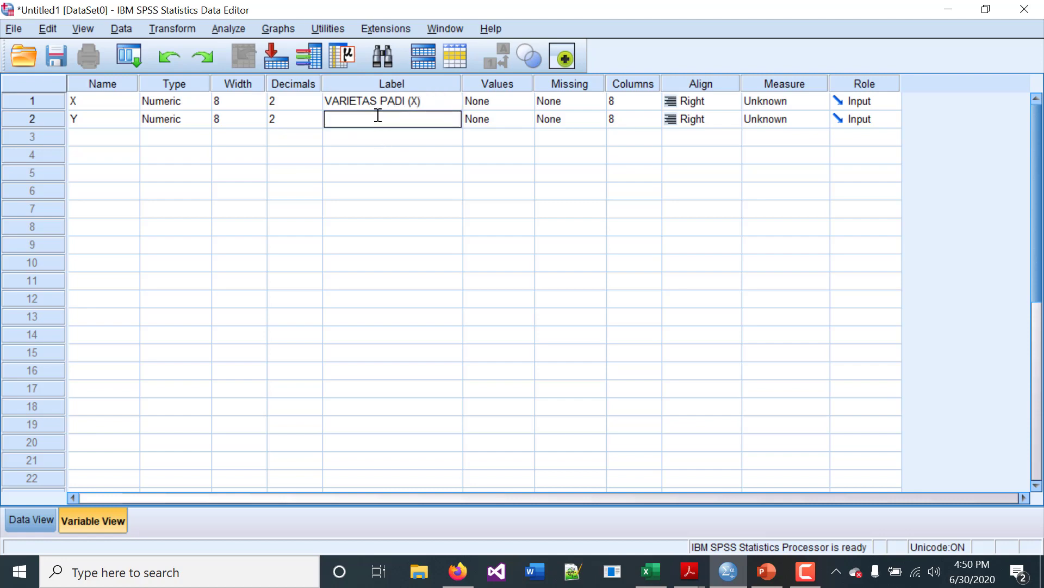
type("JUMLAH PRODUKSI TON")
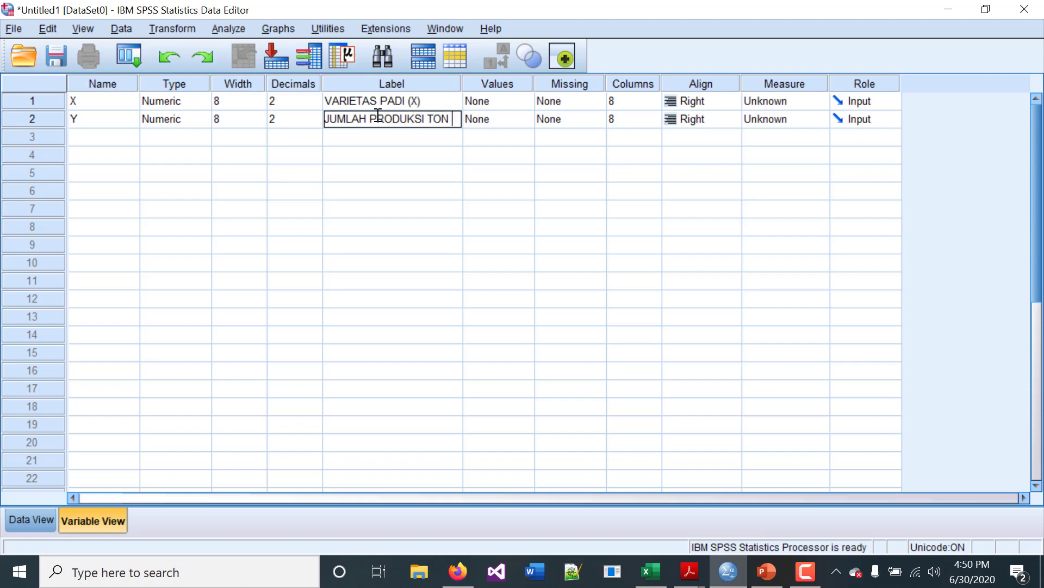
type(" (Y")
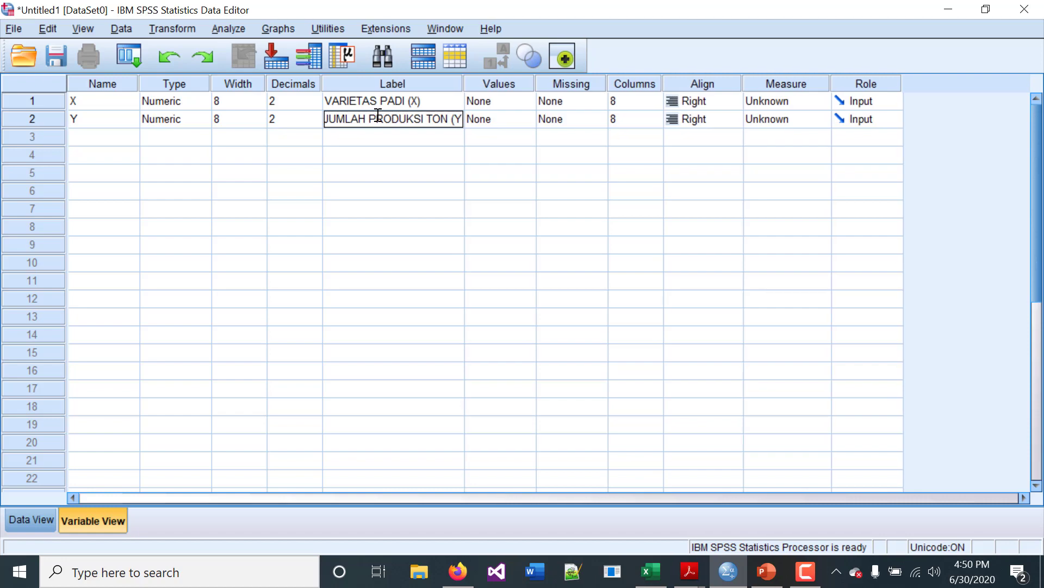
type(")")
left_click(613, 287)
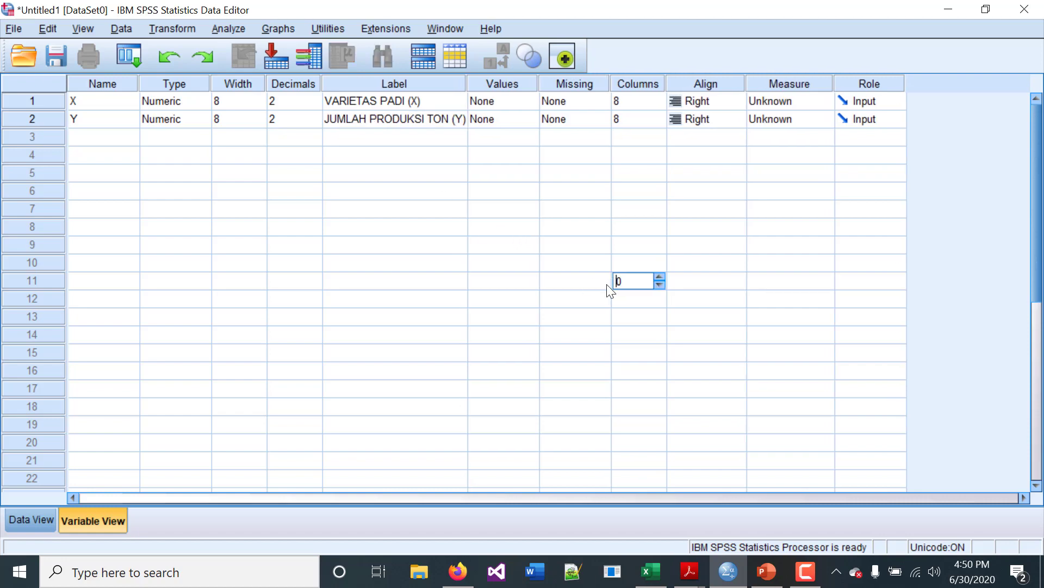
Open the value labels of variable X and add the label PADI 1 for value 1
left_click(494, 91)
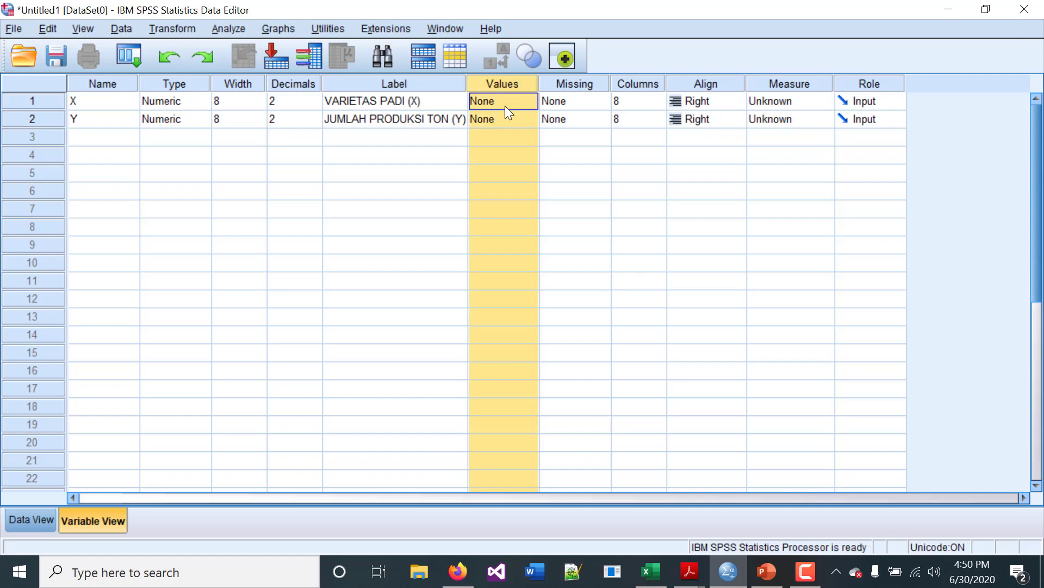
left_click(506, 106)
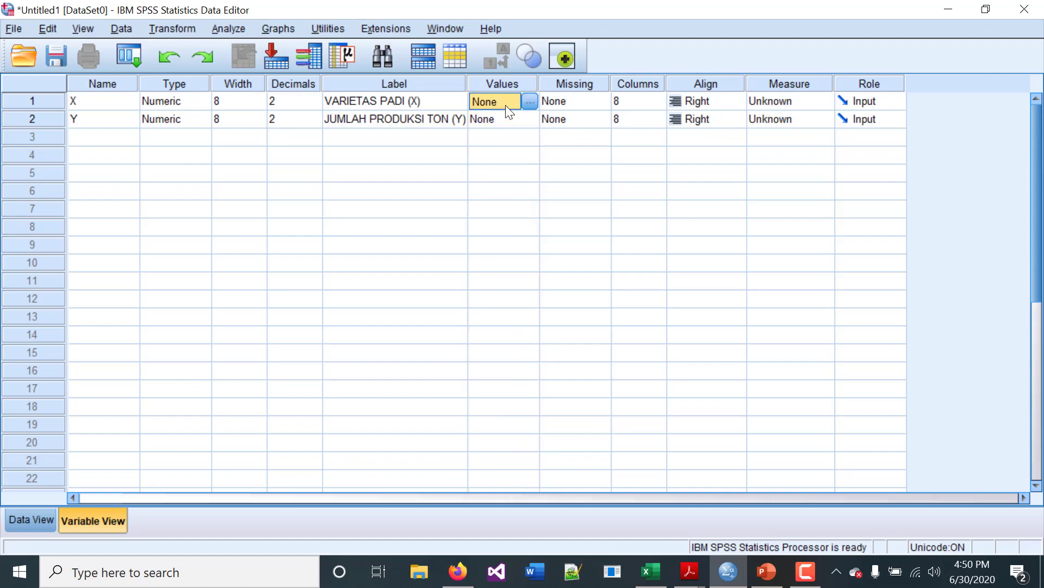
left_click(534, 101)
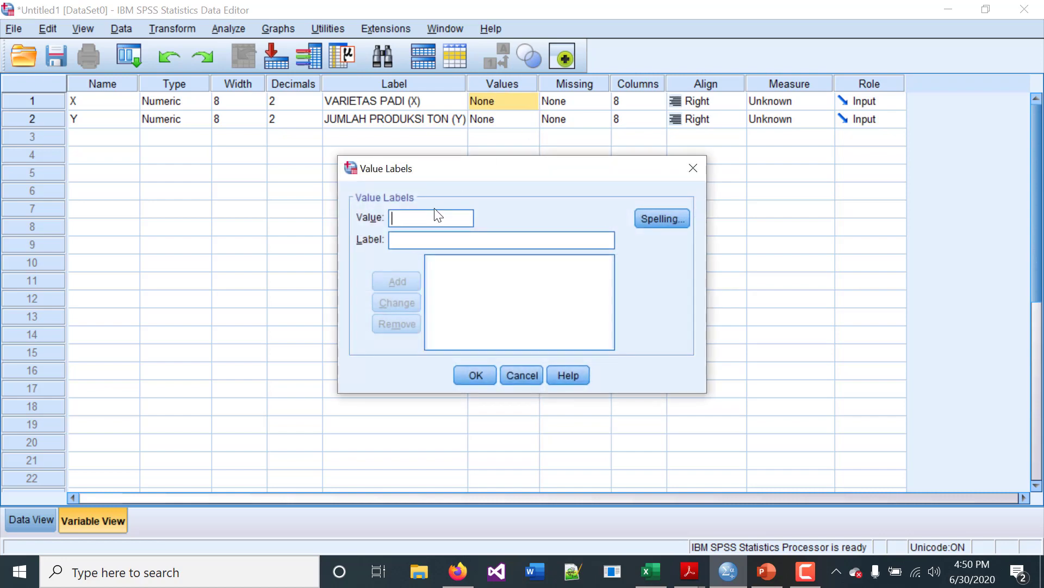
type("1")
left_click(424, 236)
type("PADI 1")
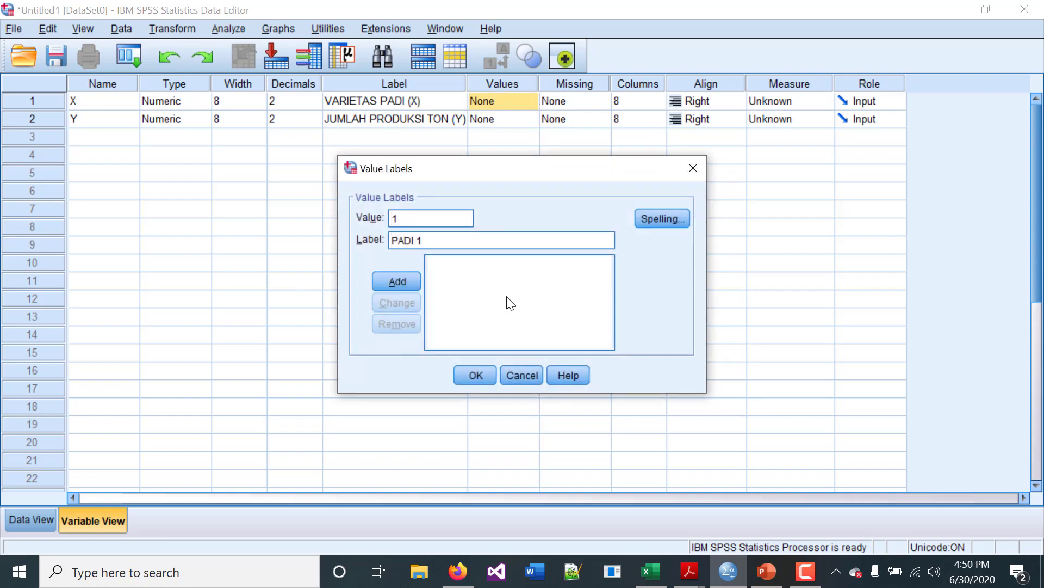
left_click(410, 279)
Add the value label PADI 2 for value 2 of variable X
left_click(403, 217)
type("2")
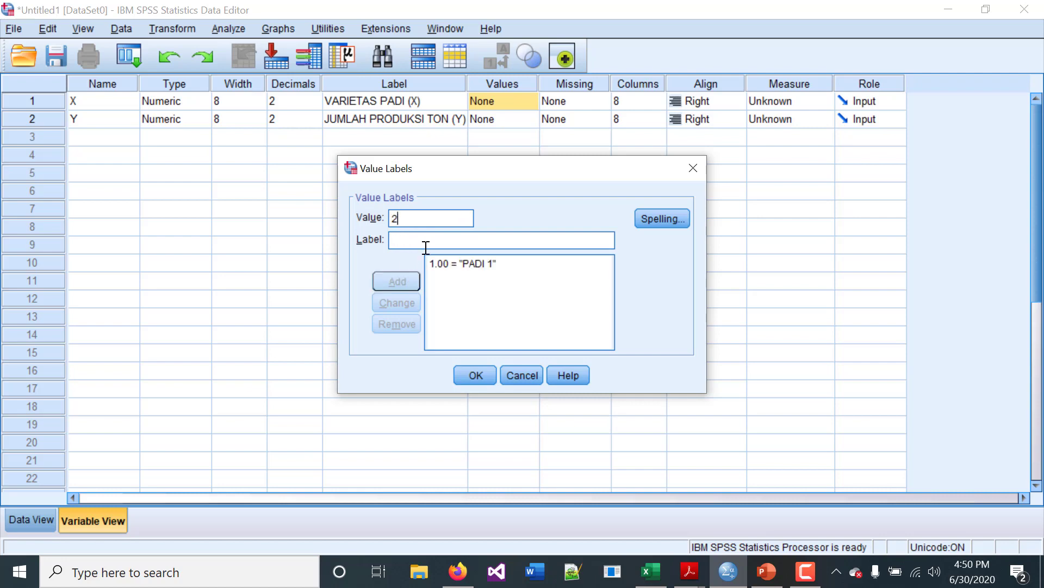
left_click(426, 245)
type("PADI 2")
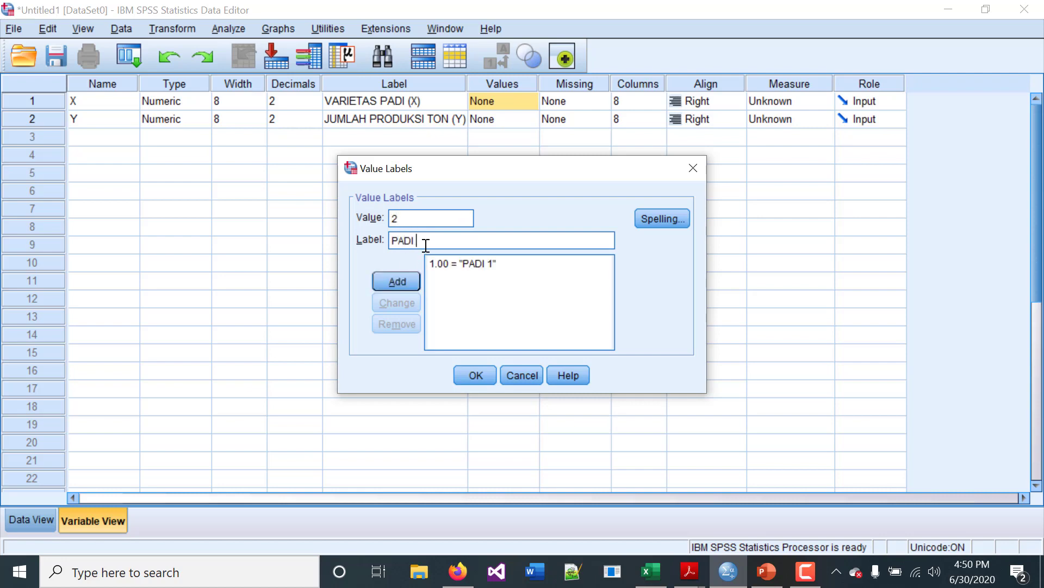
left_click(411, 280)
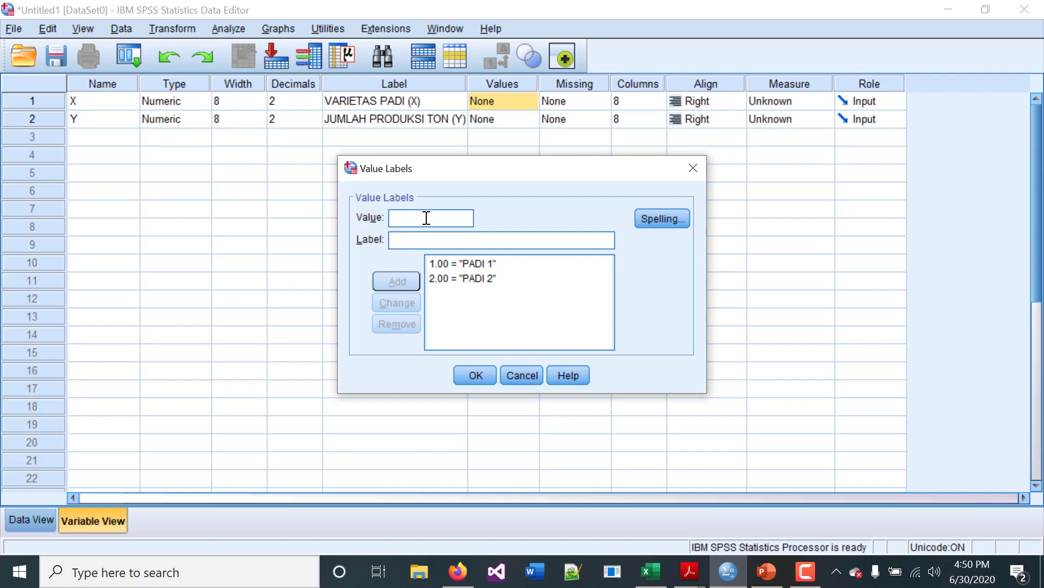
Add the value label PADI 3 for value 3 and apply the value labels to variable X
type("3")
left_click(414, 240)
type("PADI 3")
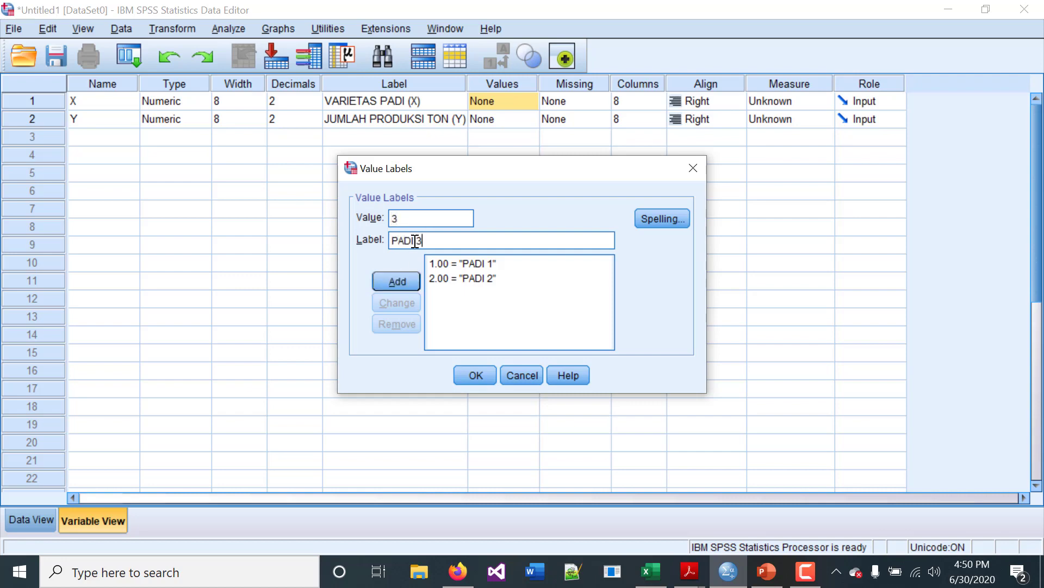
left_click(409, 283)
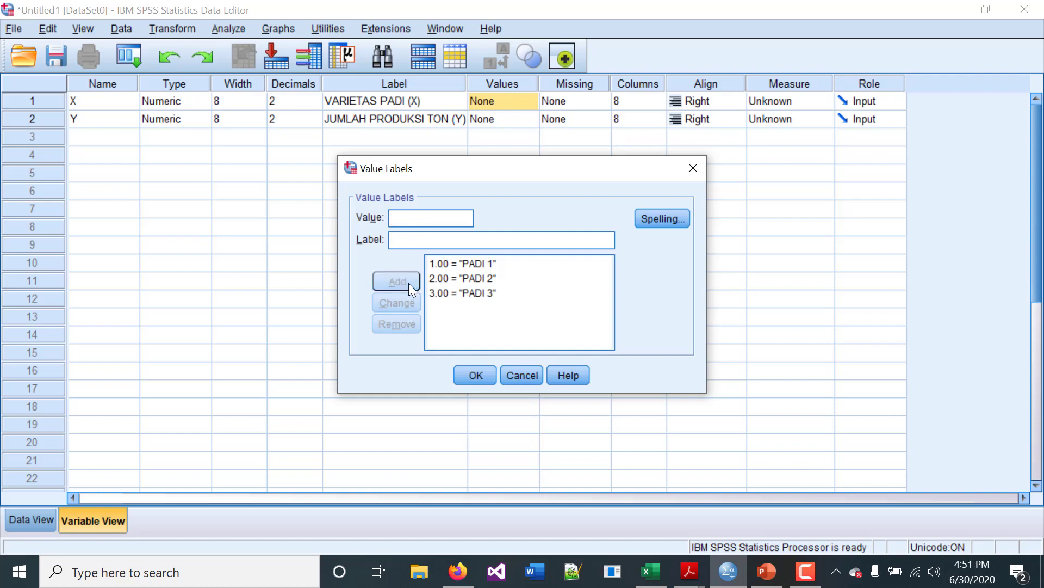
left_click(484, 379)
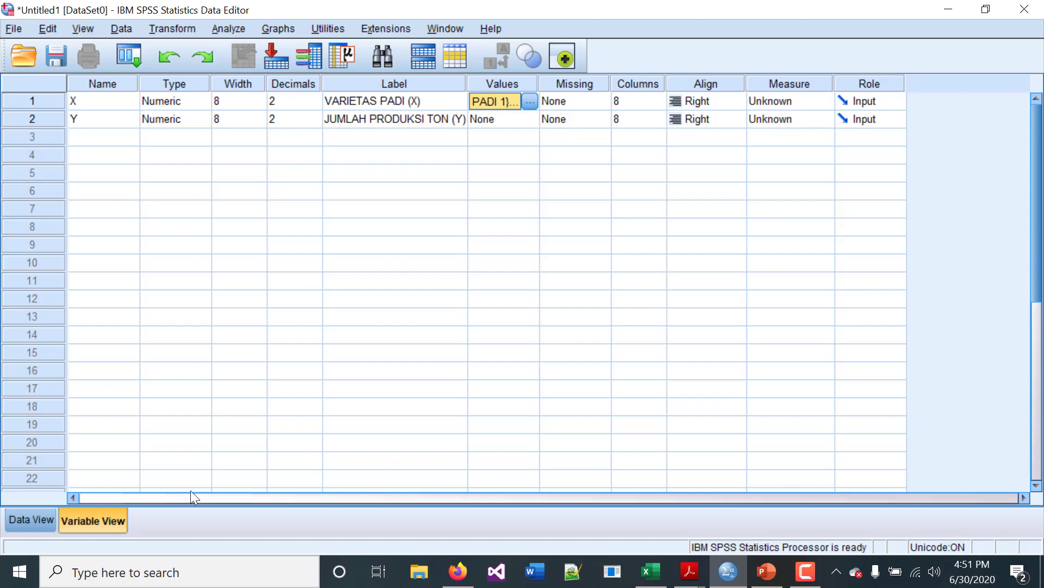
Check the X and Y columns in Data View against their definitions in Variable View
left_click(20, 521)
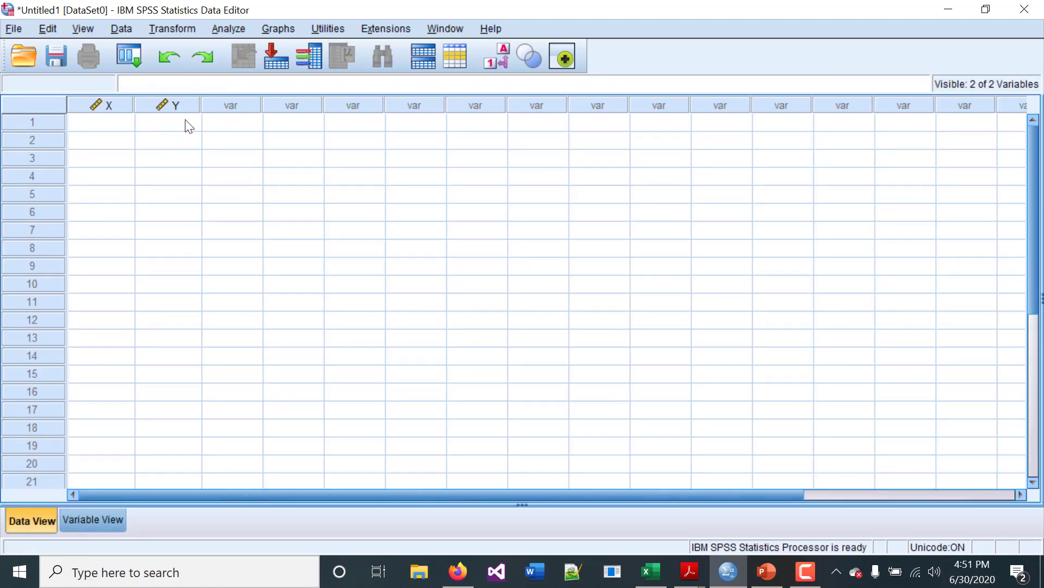
left_click(98, 521)
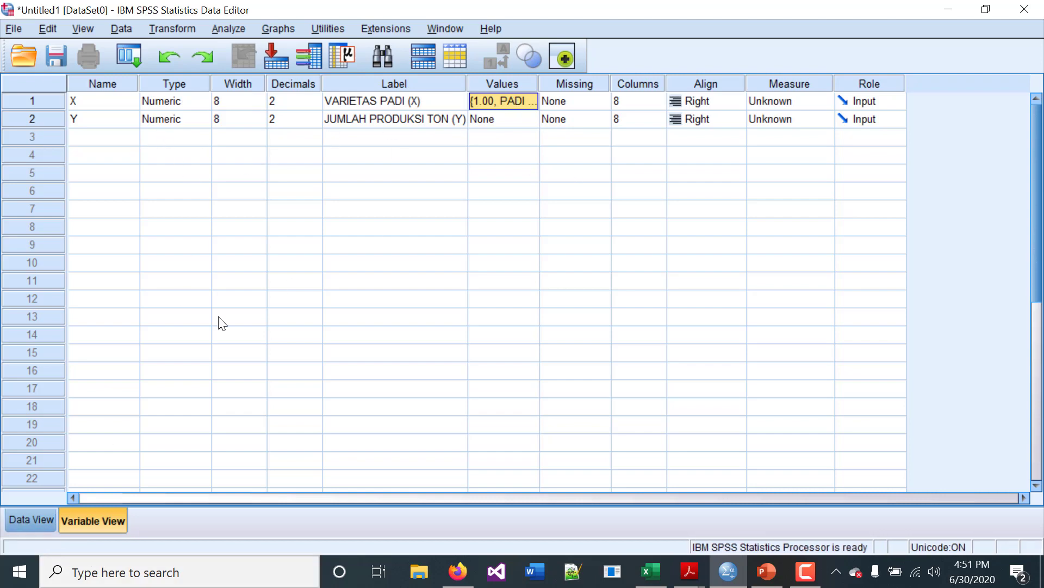
left_click(18, 518)
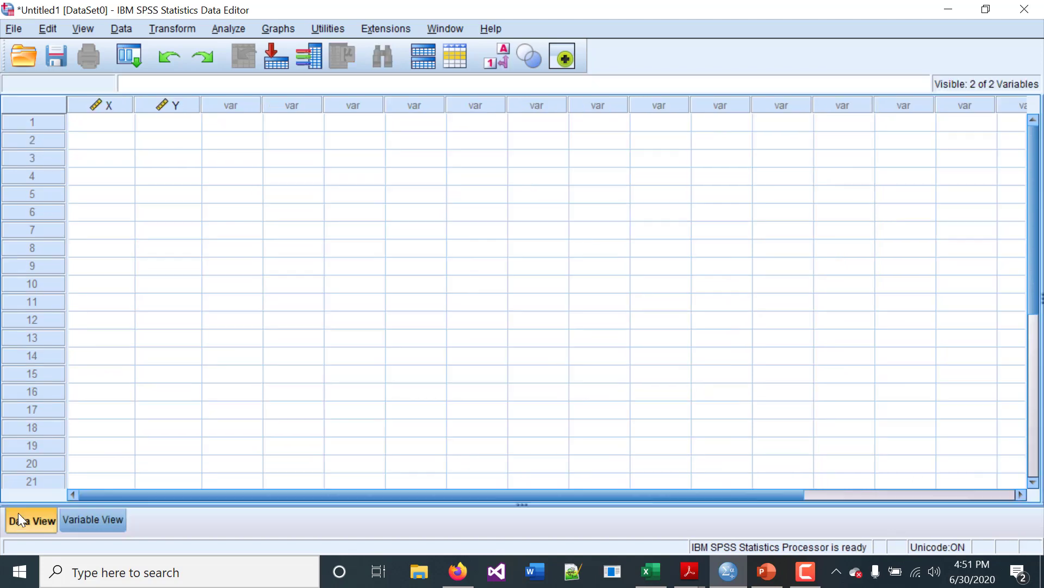
Switch to Excel and copy the variety and production data in cells A2 to B36, without the headers
left_click(659, 576)
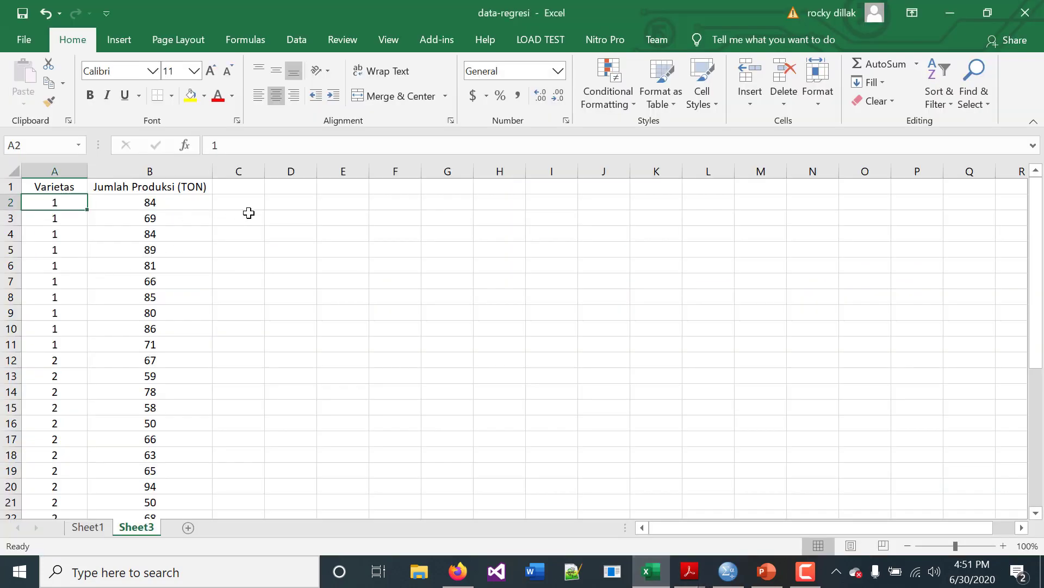
left_click(309, 229)
left_click(68, 202)
left_click_drag(70, 202, 126, 388)
key("ctrl+c")
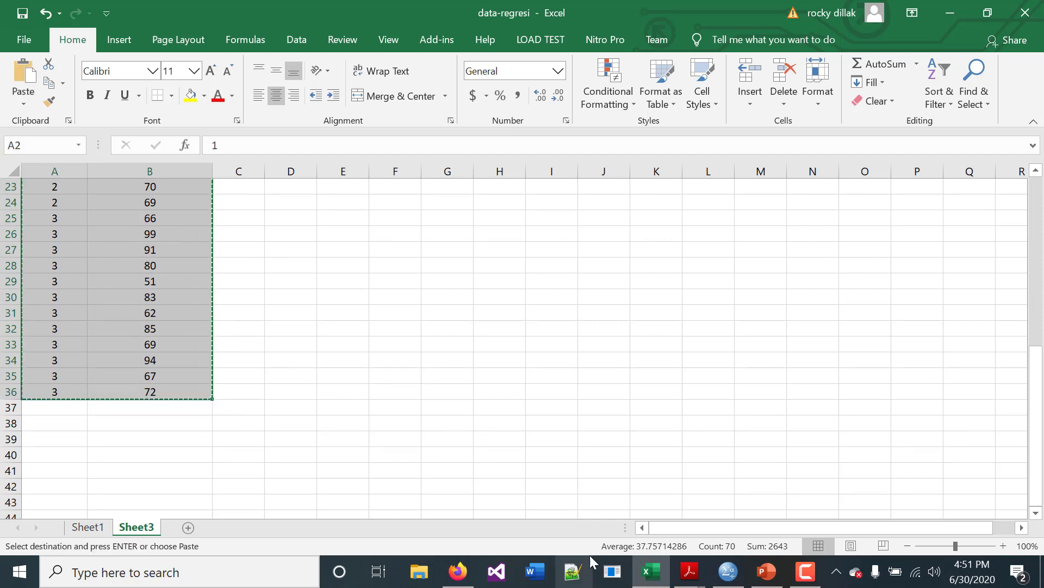
Switch to SPSS and paste the copied Excel data into the X and Y columns from row 1, checking down to the last row
left_click(729, 573)
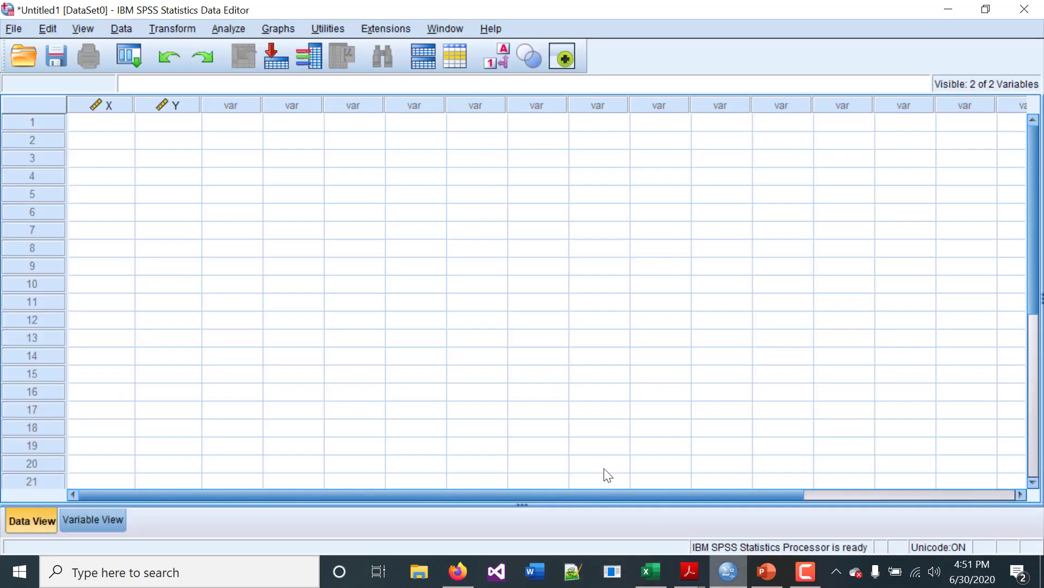
left_click(79, 123)
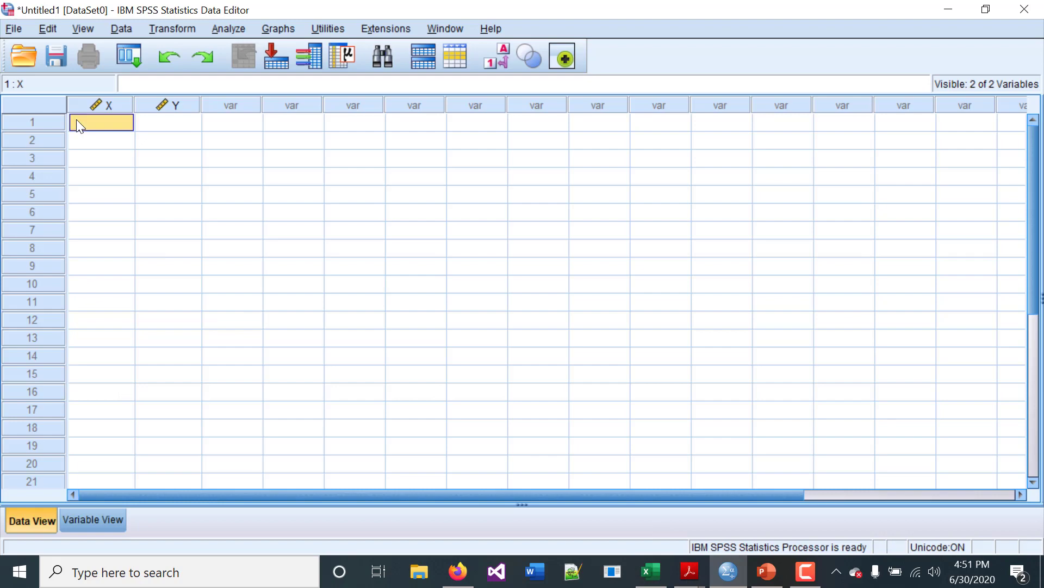
key("ctrl+v")
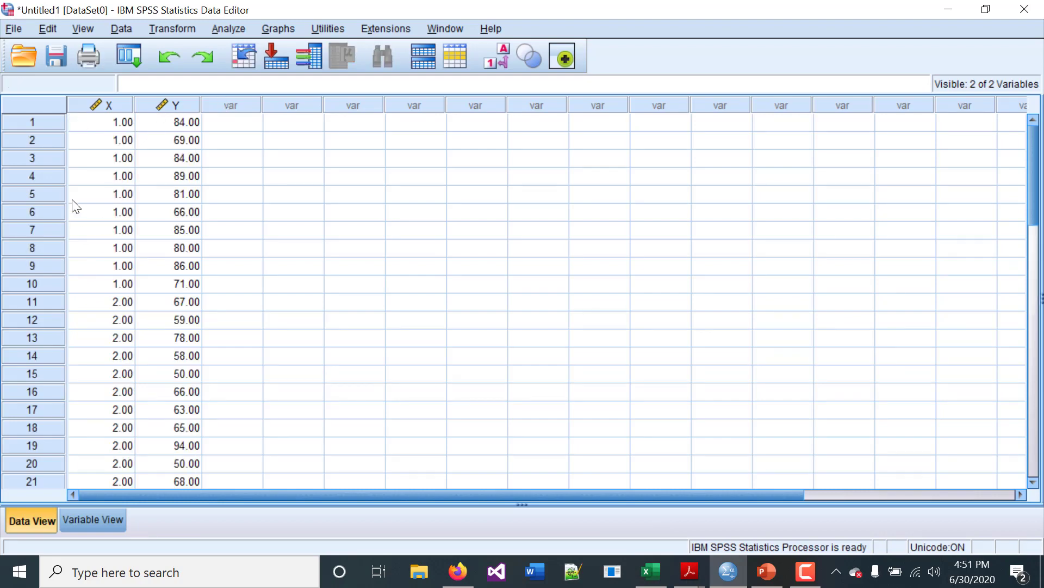
scroll(76, 207, "down", 7)
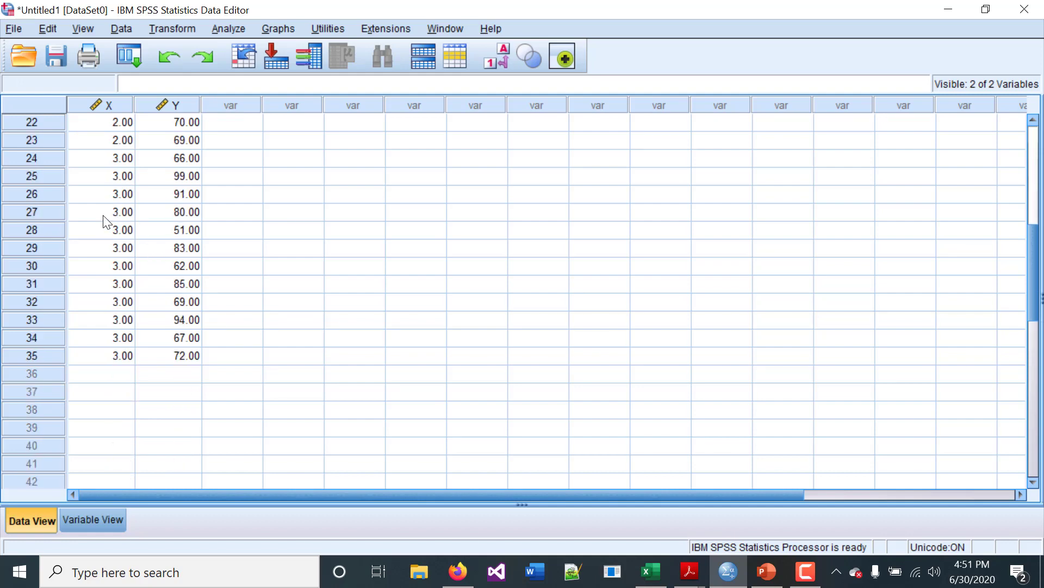
scroll(157, 249, "up", 7)
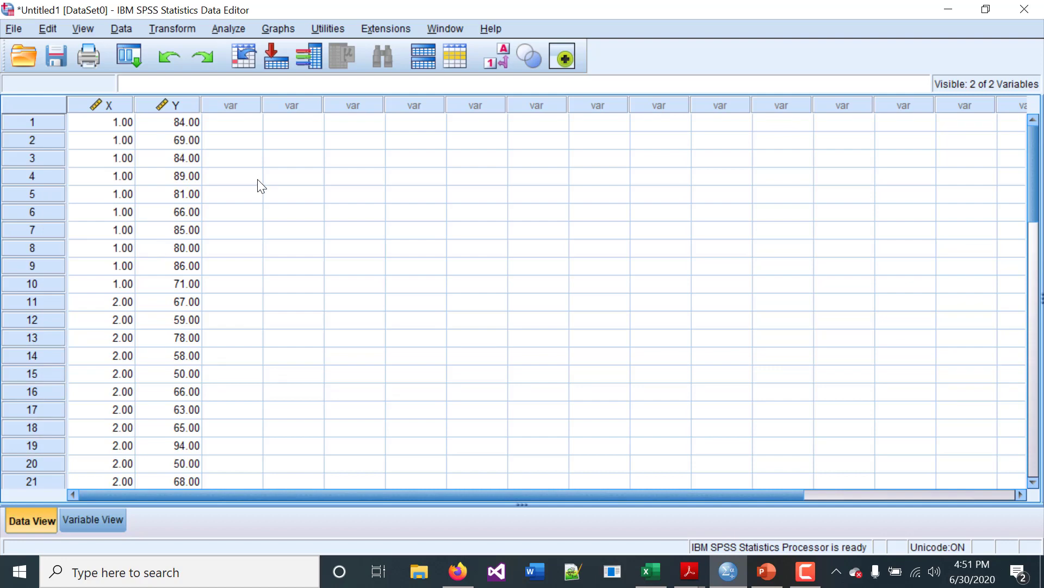
Switch to PowerPoint and show the UJI ANOVA ONE WAY title slide
left_click(767, 571)
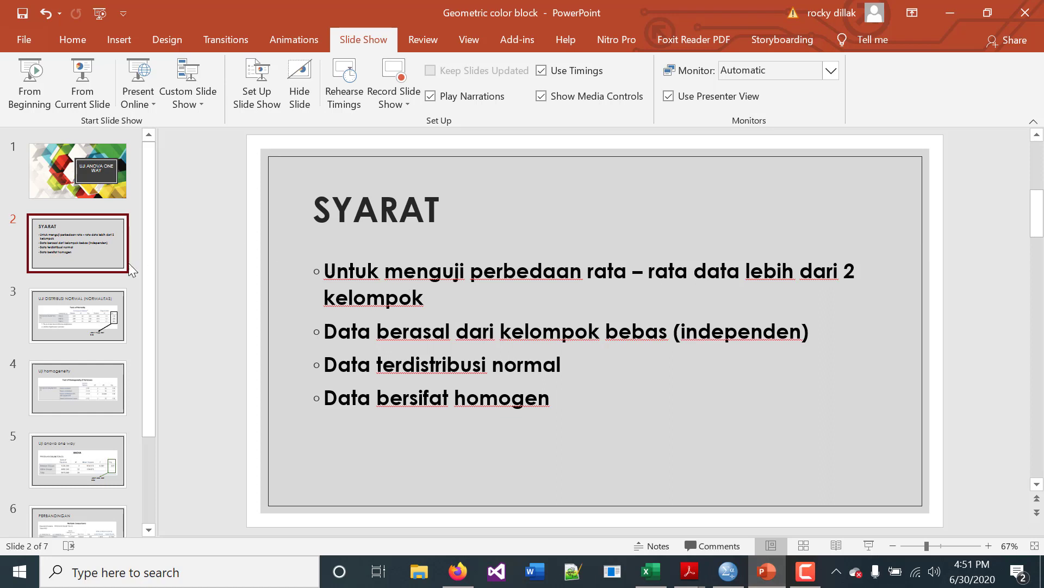
left_click(71, 190)
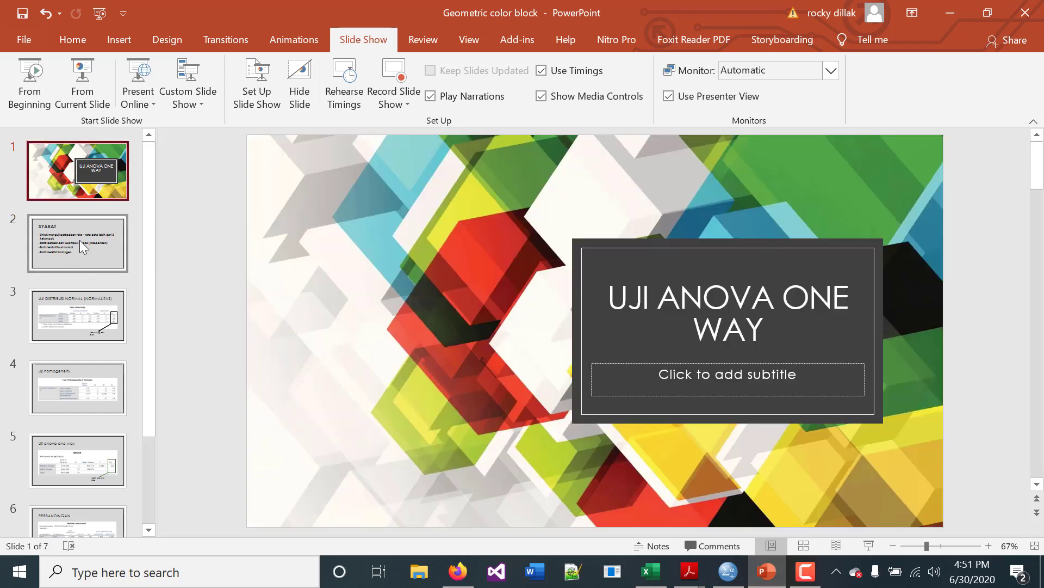
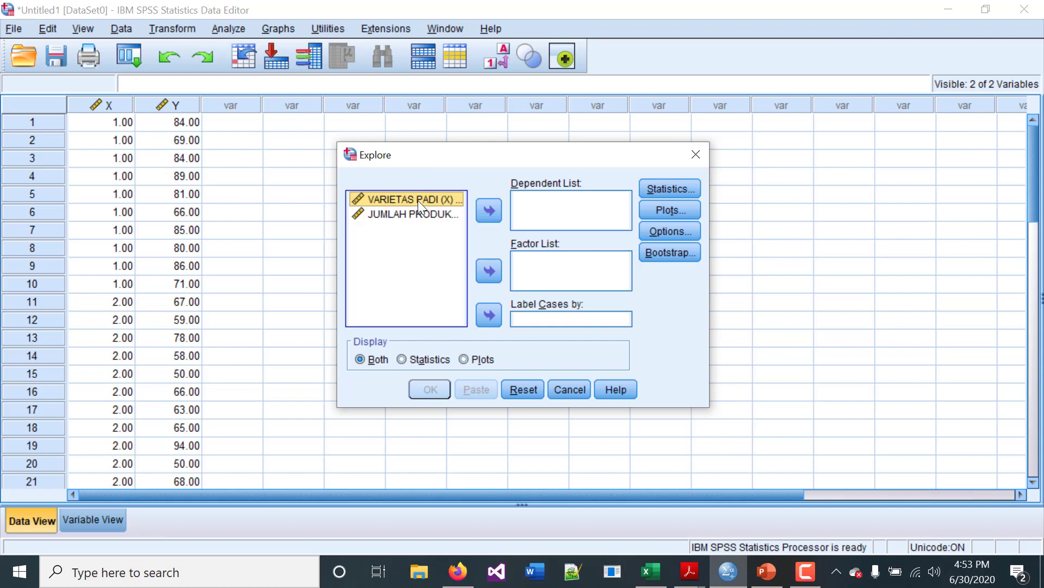
In Explore, assign JUMLAH PRODUKSI TON (Y) as the dependent variable and VARIETAS PADI (X) as the factor
left_click(427, 216)
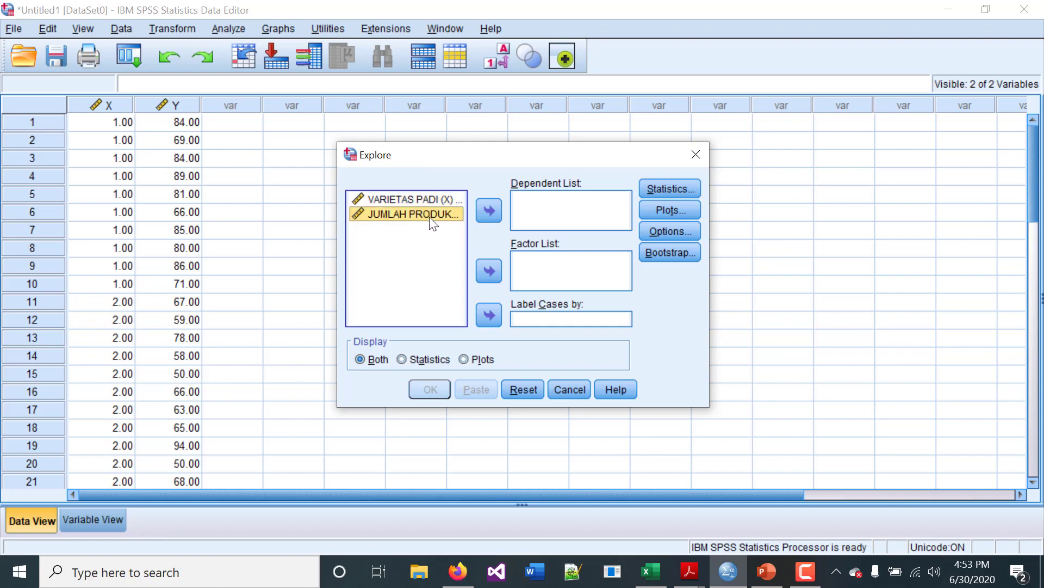
left_click(487, 210)
left_click(404, 200)
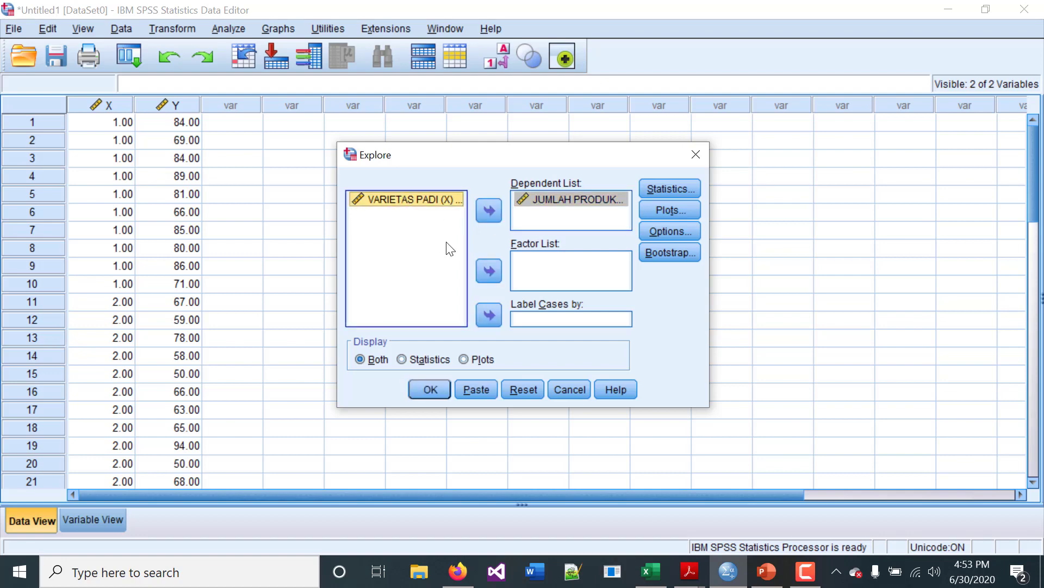
left_click(486, 276)
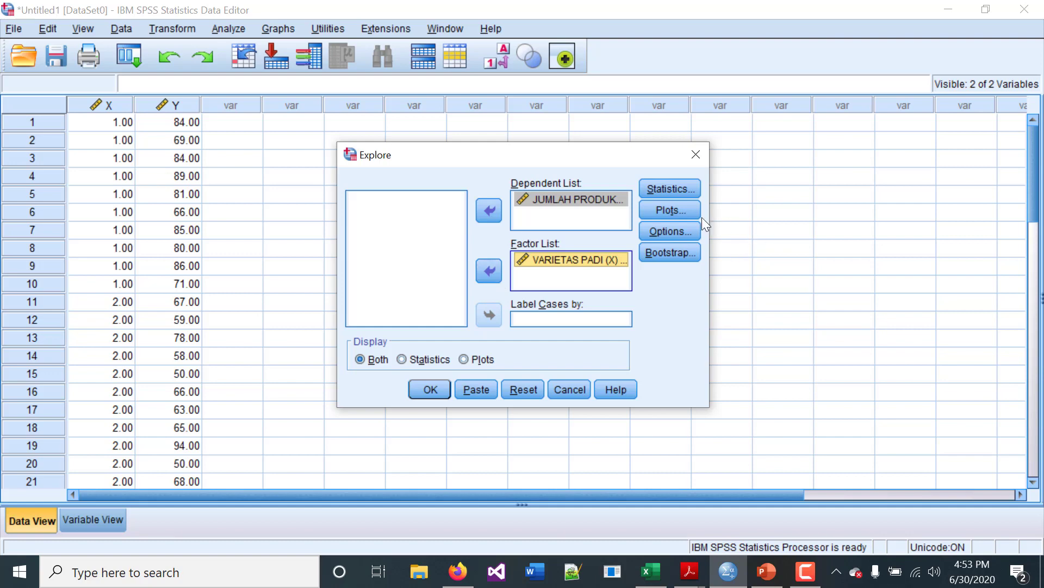
Include normality plots with tests in the Explore plot settings, with stem-and-leaf plots and factor levels together
left_click(683, 214)
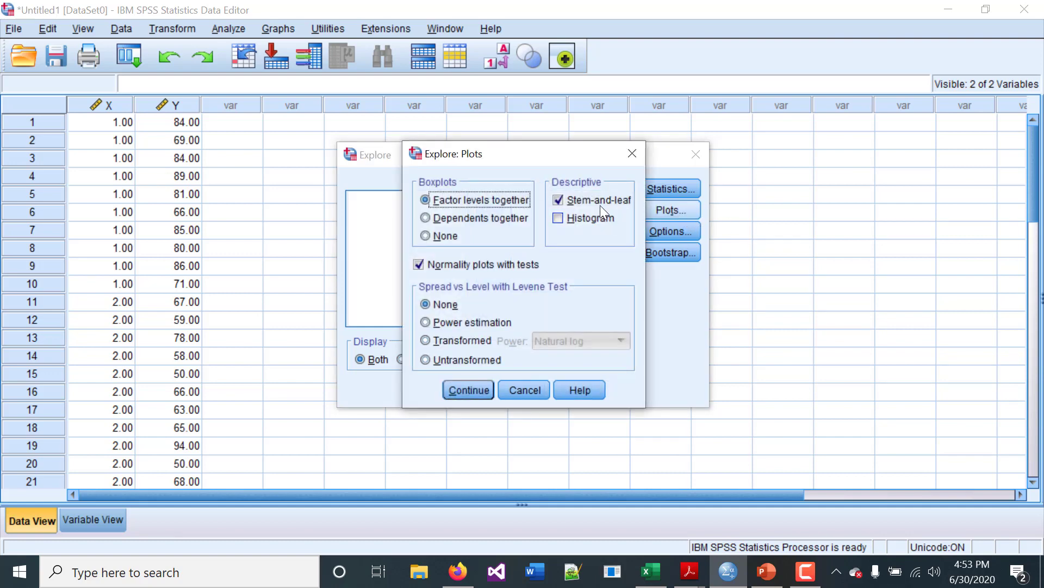
left_click(418, 265)
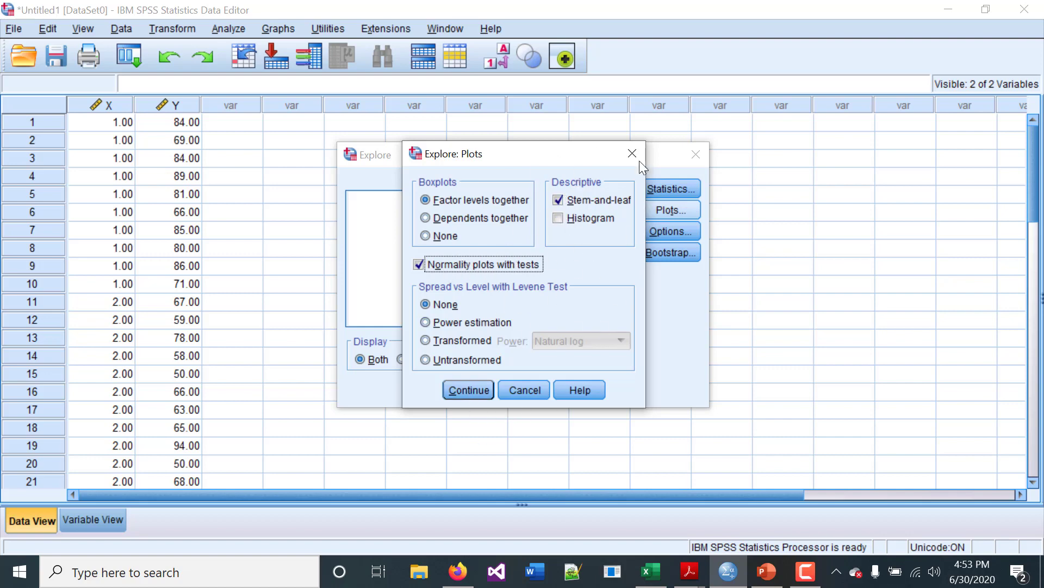
left_click(469, 390)
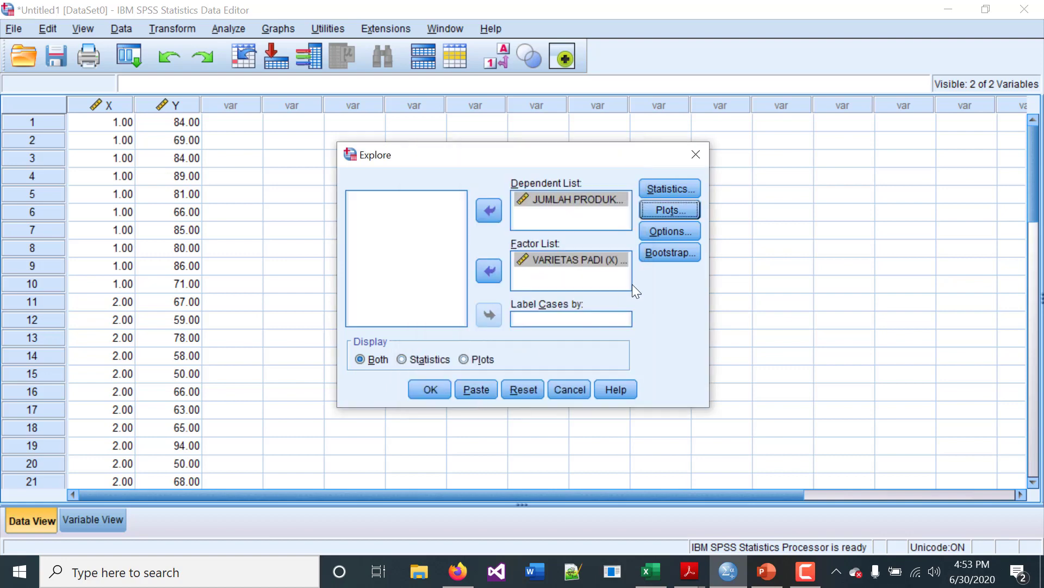
Review the missing values, bootstrap and descriptive statistics settings of Explore without changing them
left_click(680, 236)
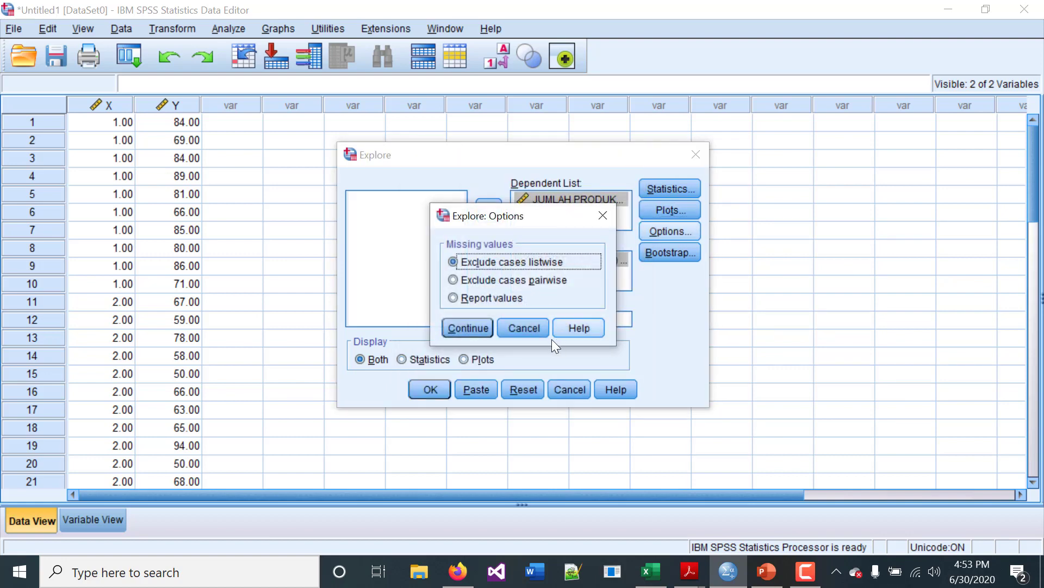
left_click(524, 328)
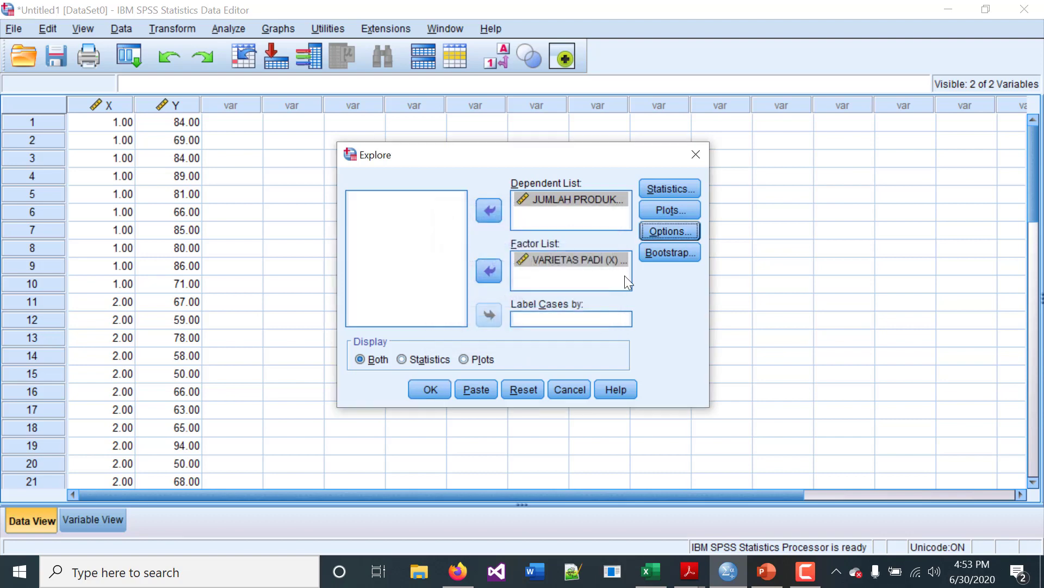
left_click(665, 255)
left_click(508, 471)
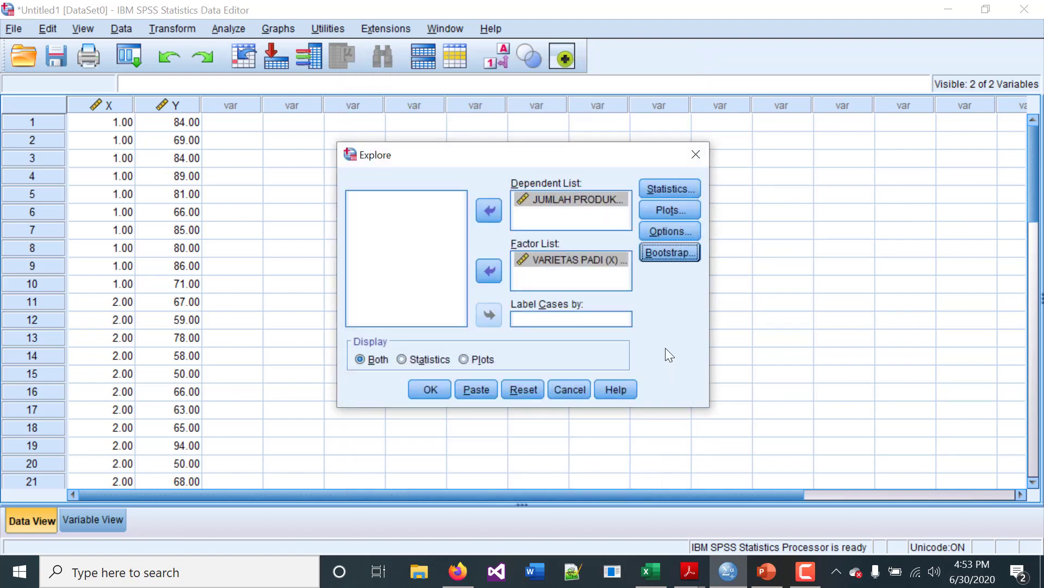
left_click(681, 185)
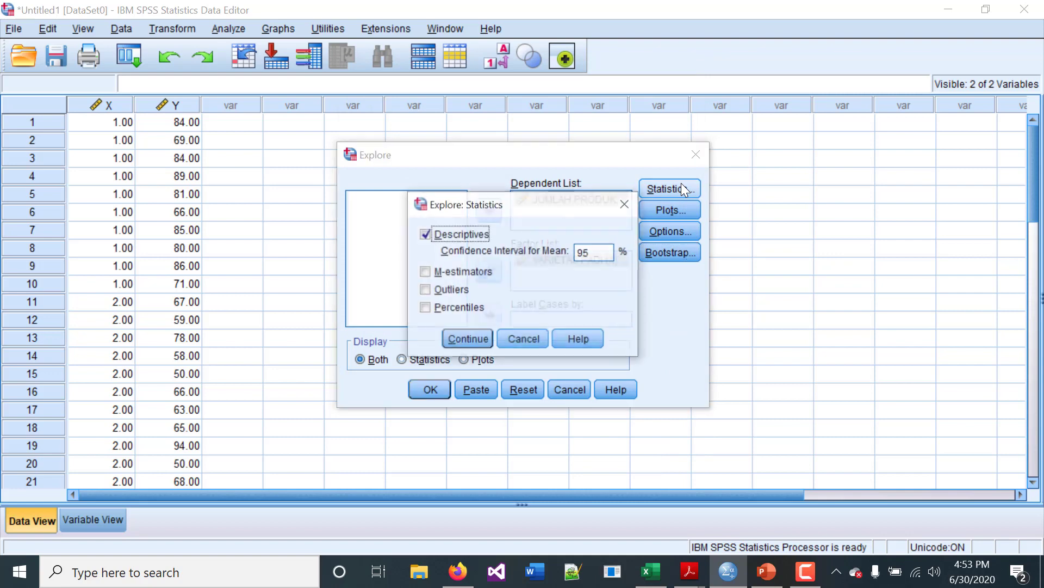
left_click(526, 337)
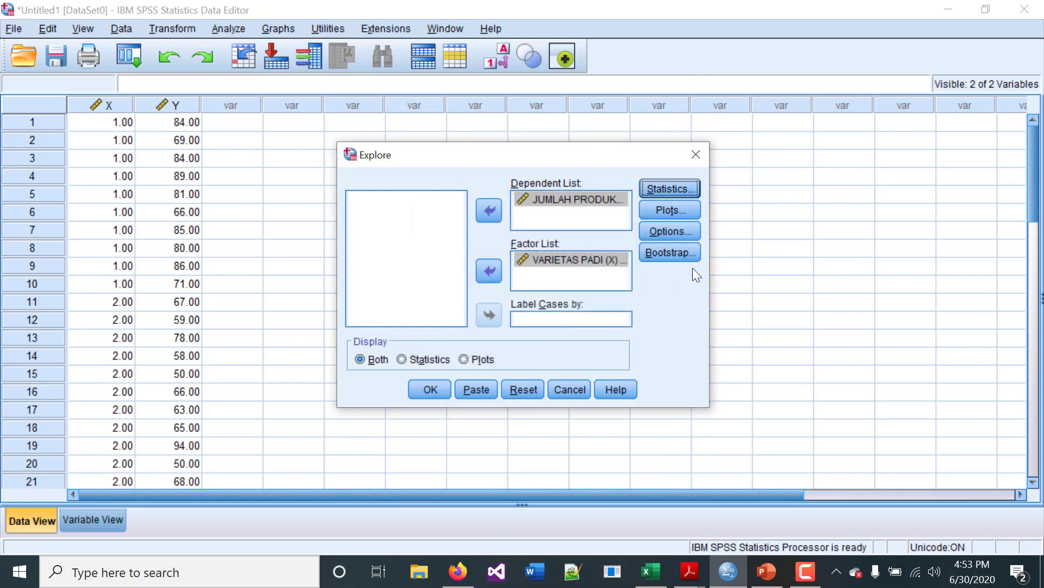
Recheck that normality plots with tests are selected and run the Explore analysis
left_click(659, 207)
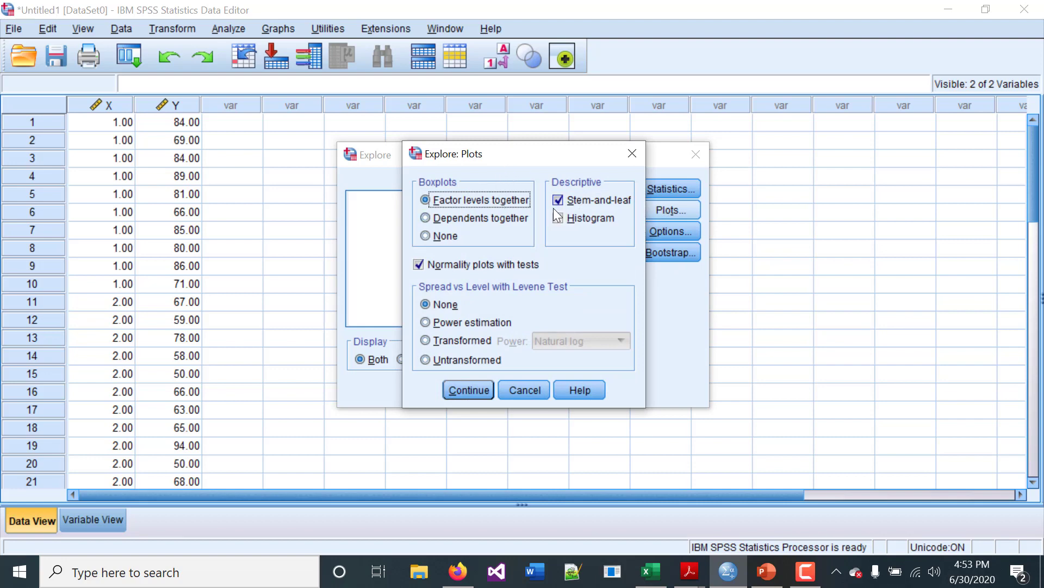
left_click(419, 266)
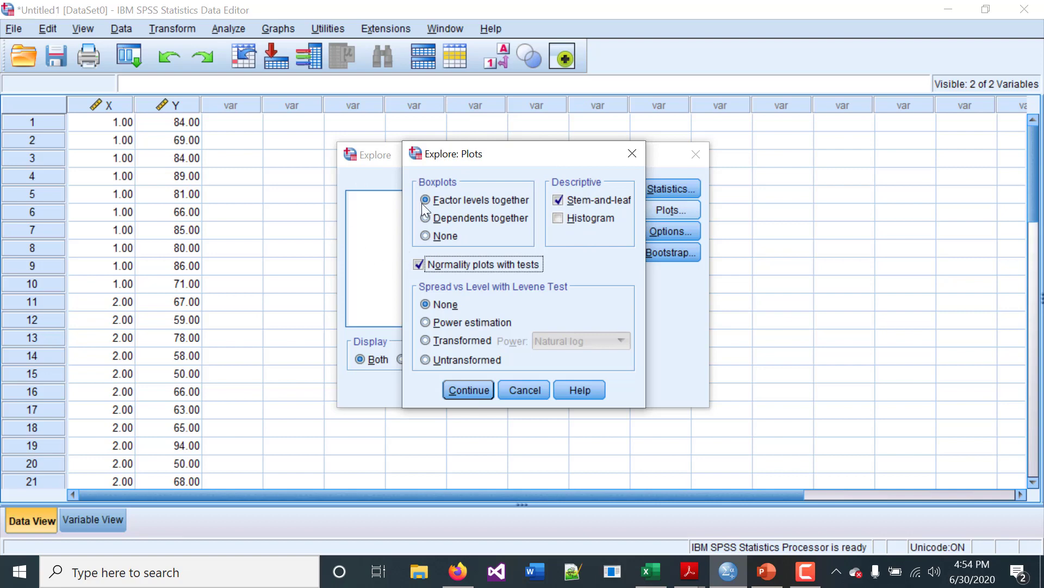
left_click(480, 391)
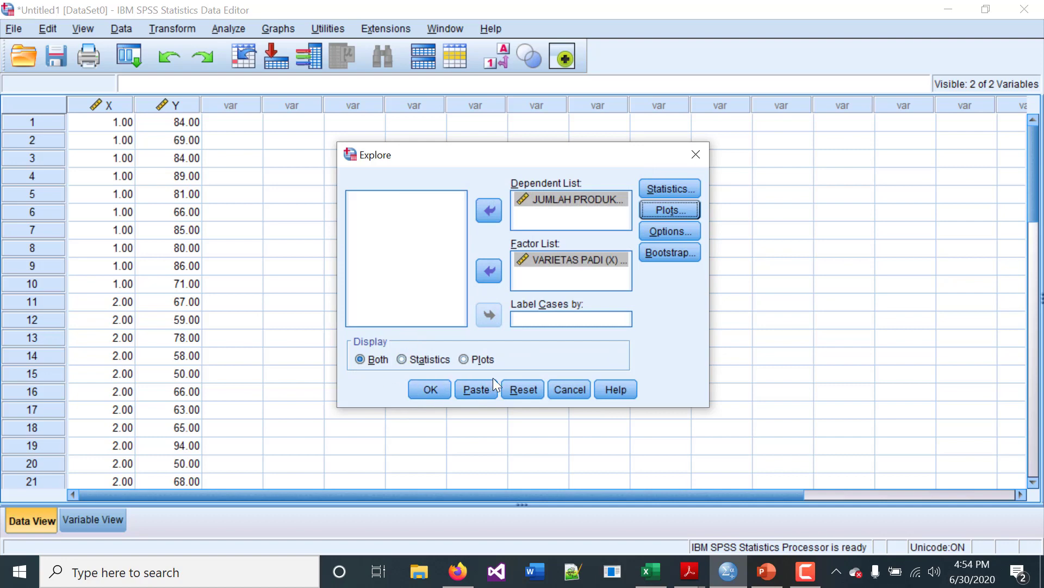
left_click(430, 389)
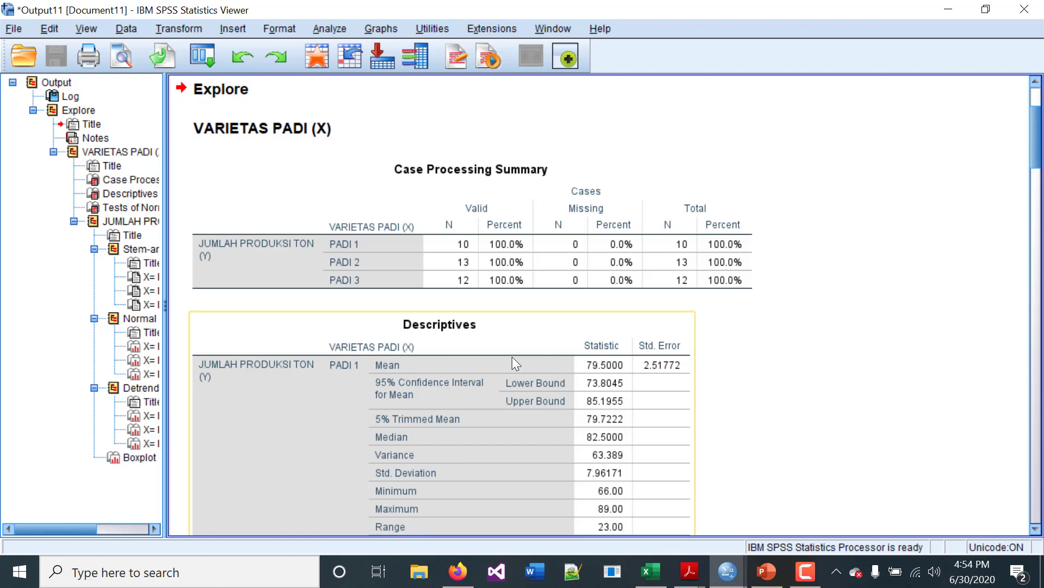
Examine the Tests of Normality table in the output, comparing the Kolmogorov-Smirnov and Shapiro-Wilk significance values for each rice variety
scroll(511, 357, "down", 10)
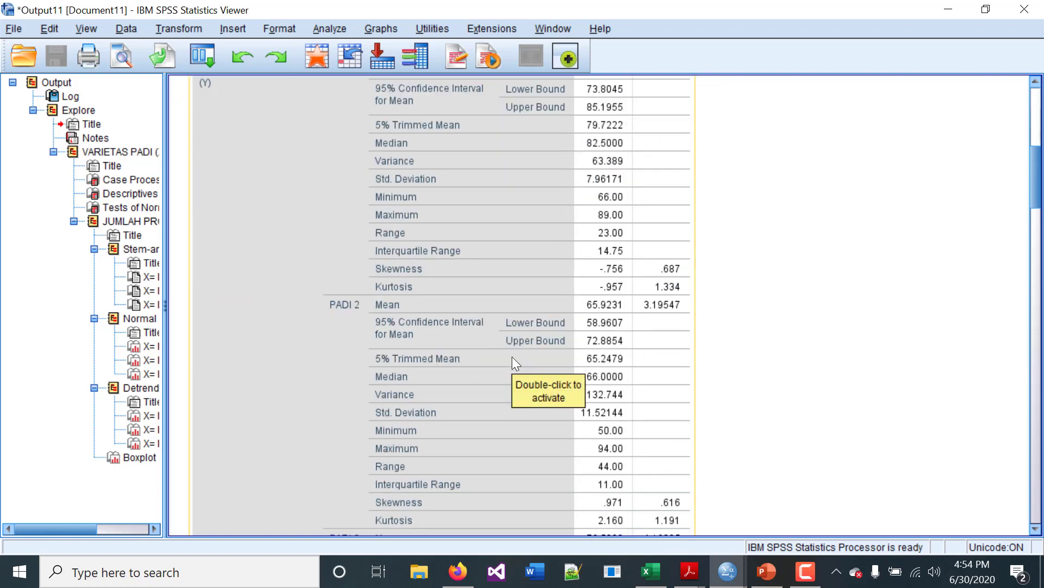
scroll(511, 357, "down", 15)
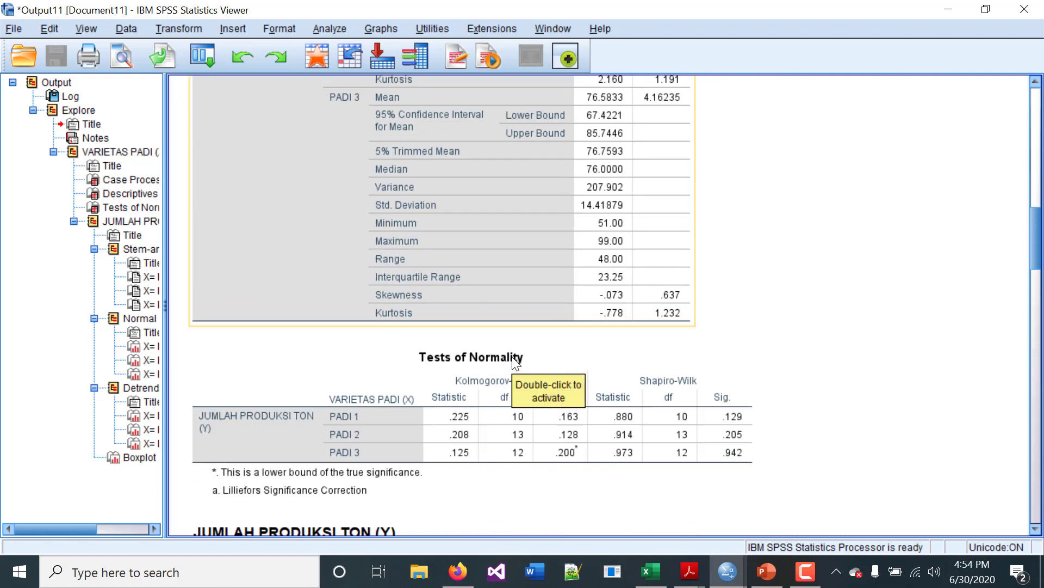
scroll(514, 360, "down", 3)
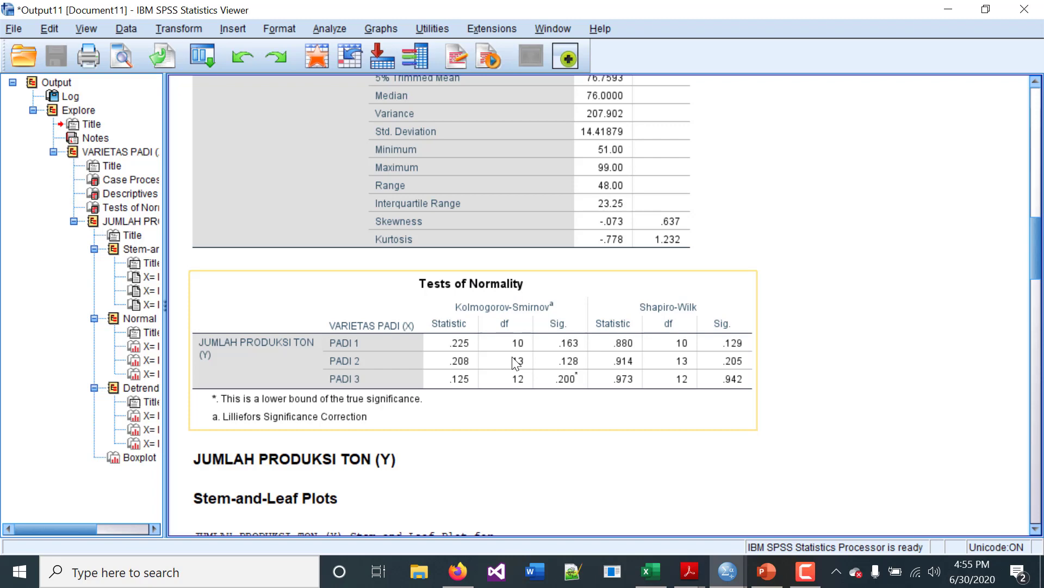
left_click(872, 301)
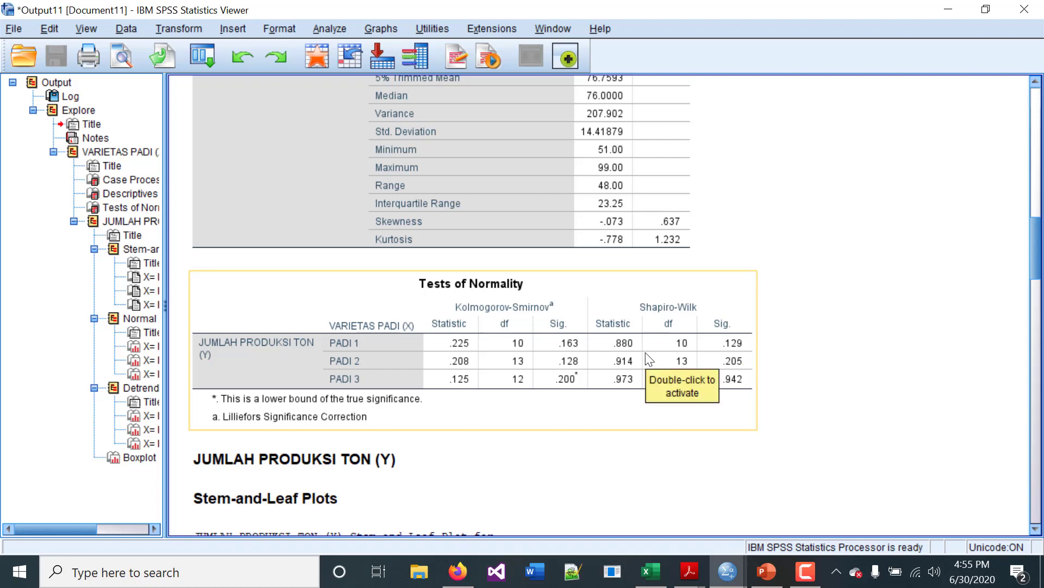
scroll(485, 153, "down", 5)
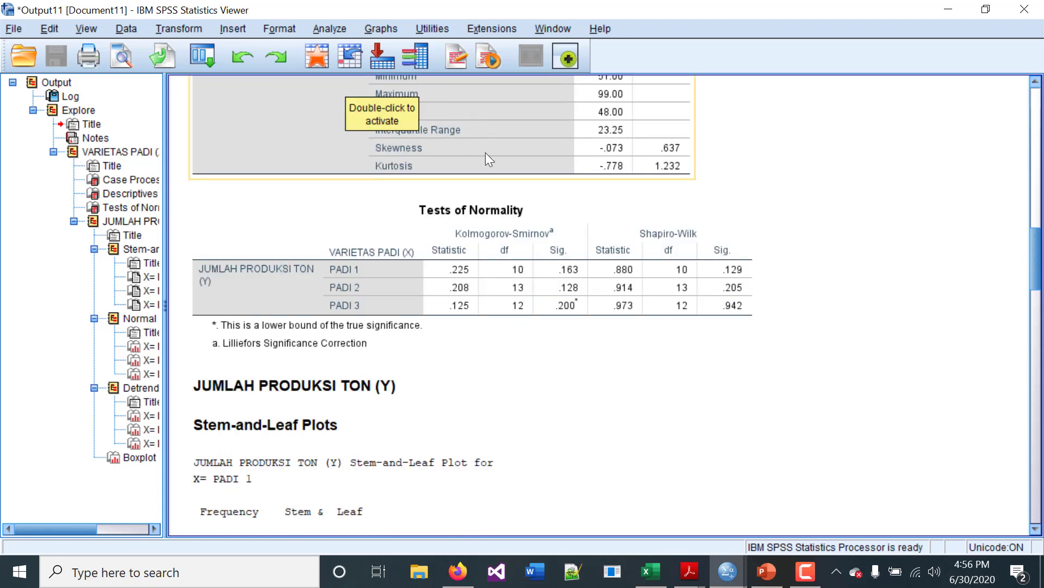
scroll(488, 159, "up", 6)
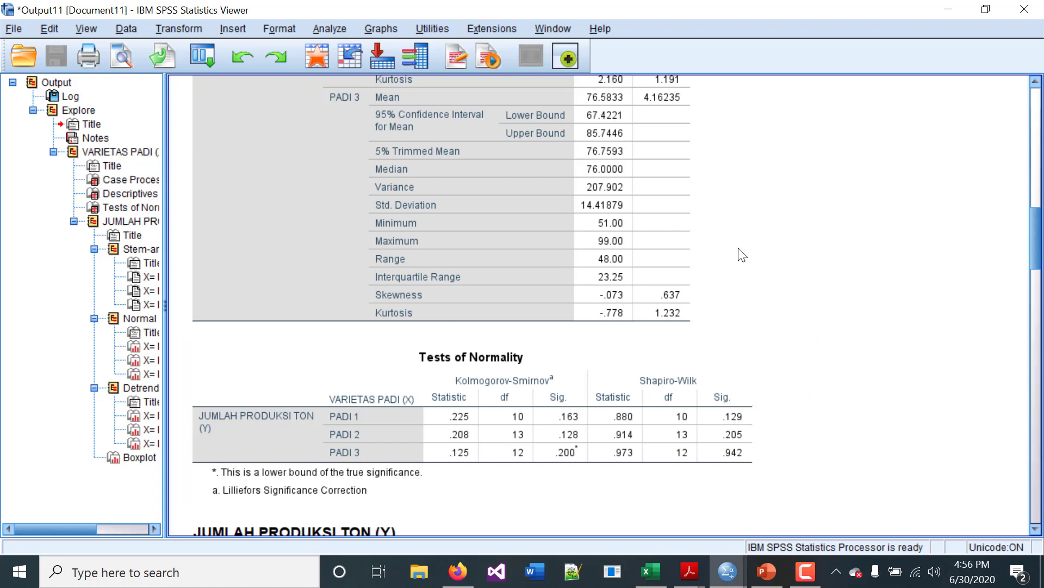
Close the Explore output viewer without saving its contents
left_click(1025, 9)
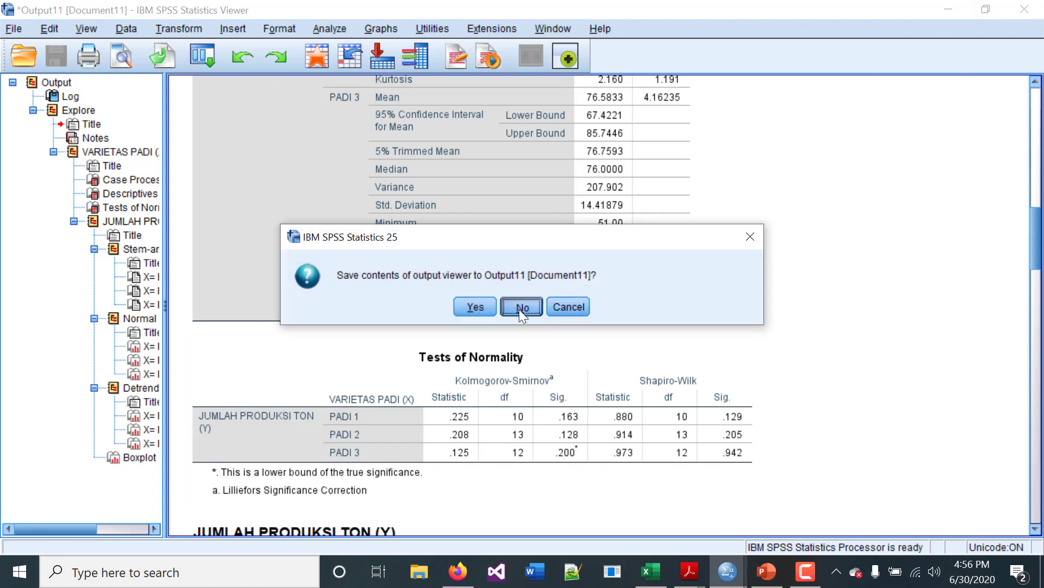
left_click(519, 308)
mouse_move(776, 581)
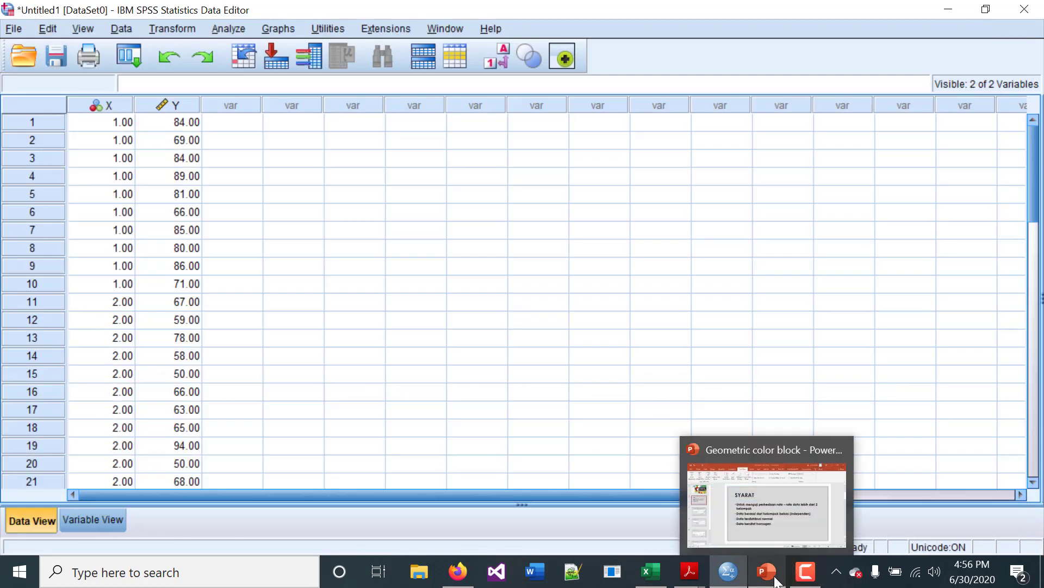